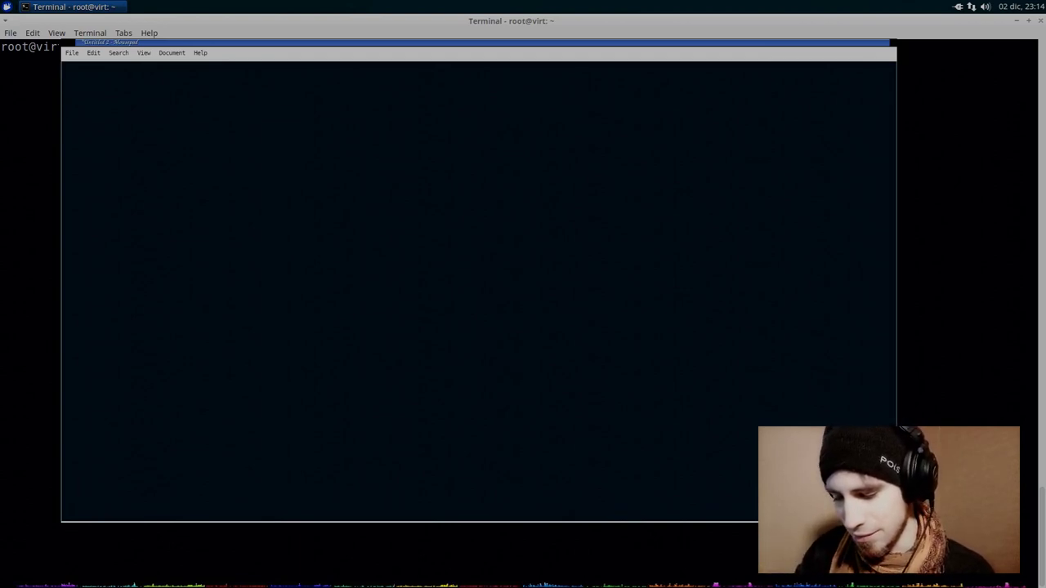
Type the reading getsuyoubi with Mozc in Mousepad, fixing a stray s.
{"action": "type", "text": "ges"}
{"action": "key", "text": "BackSpace"}
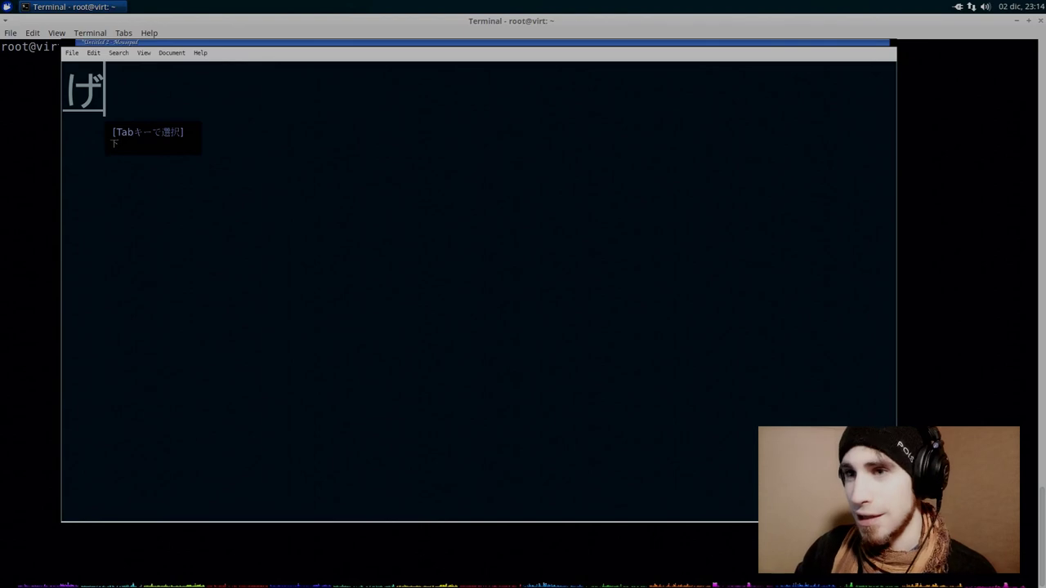
{"action": "type", "text": "tsuyo"}
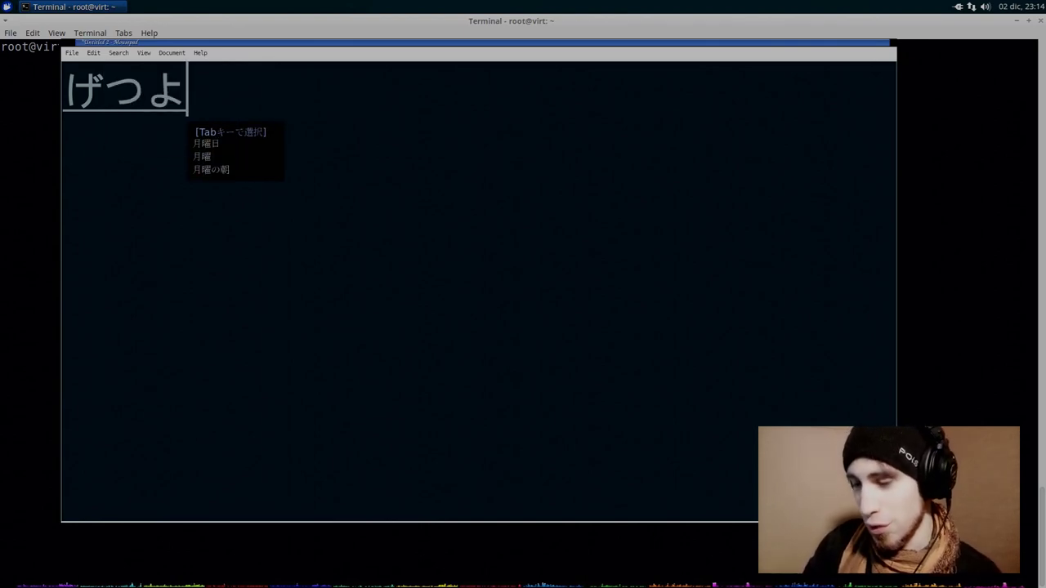
{"action": "type", "text": "ubi"}
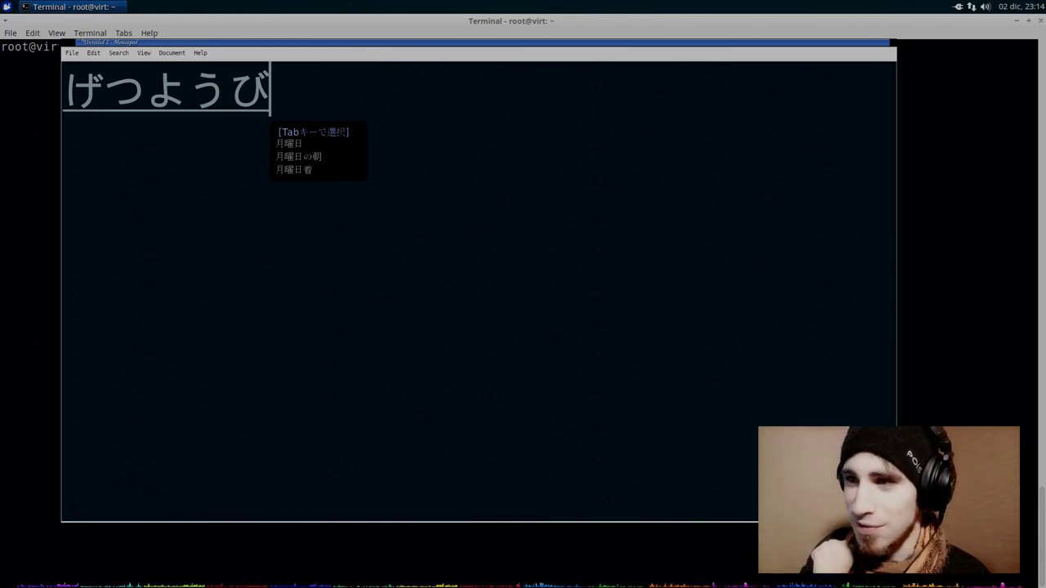
Cycle through the conversion candidates and commit the hiragana げつようび.
{"action": "key", "text": "space"}
{"action": "key", "text": "space"}
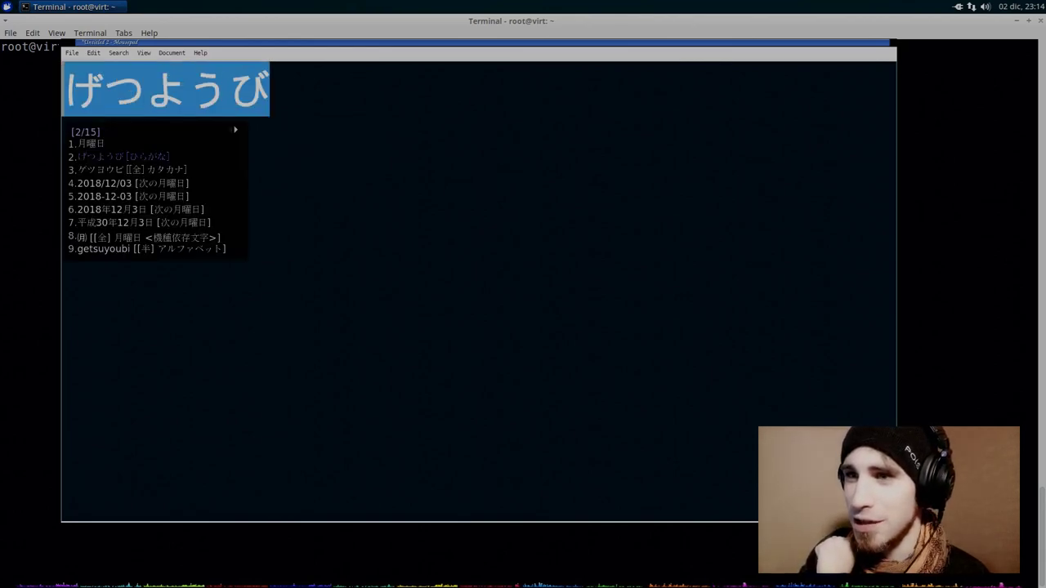
{"action": "key", "text": "space"}
{"action": "key", "text": "space"}
{"action": "key", "text": "Up"}
{"action": "key", "text": "Up"}
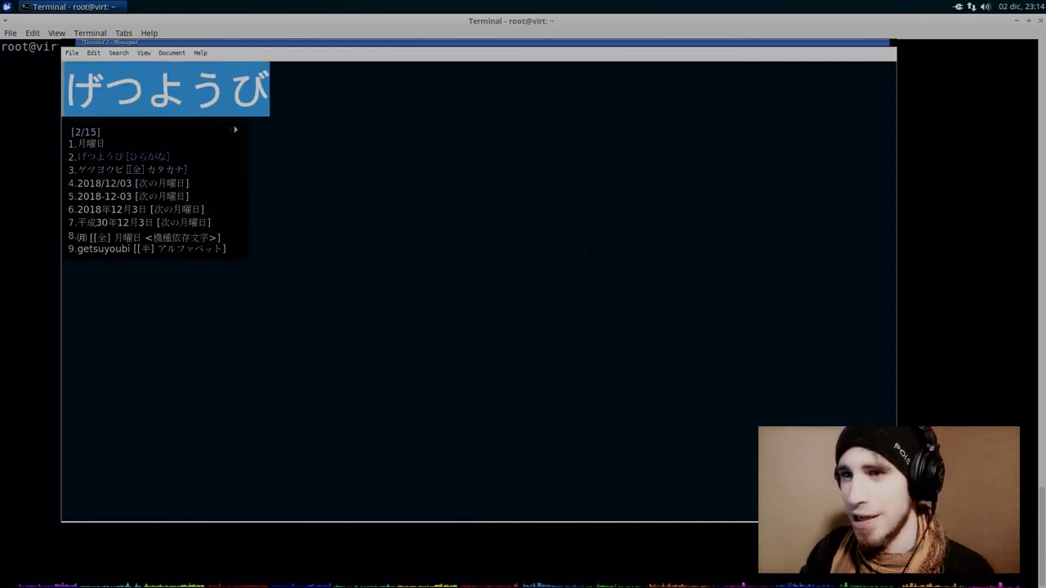
{"action": "key", "text": "space"}
{"action": "key", "text": "space"}
{"action": "key", "text": "space"}
{"action": "key", "text": "space"}
{"action": "key", "text": "Up"}
{"action": "key", "text": "Up"}
{"action": "key", "text": "Up"}
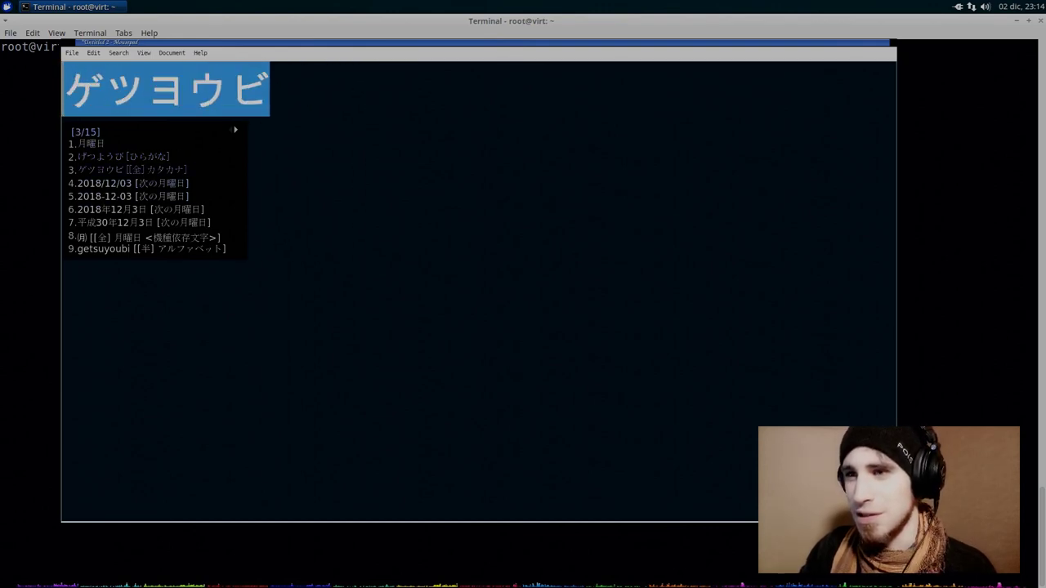
{"action": "key", "text": "Up"}
{"action": "key", "text": "Return"}
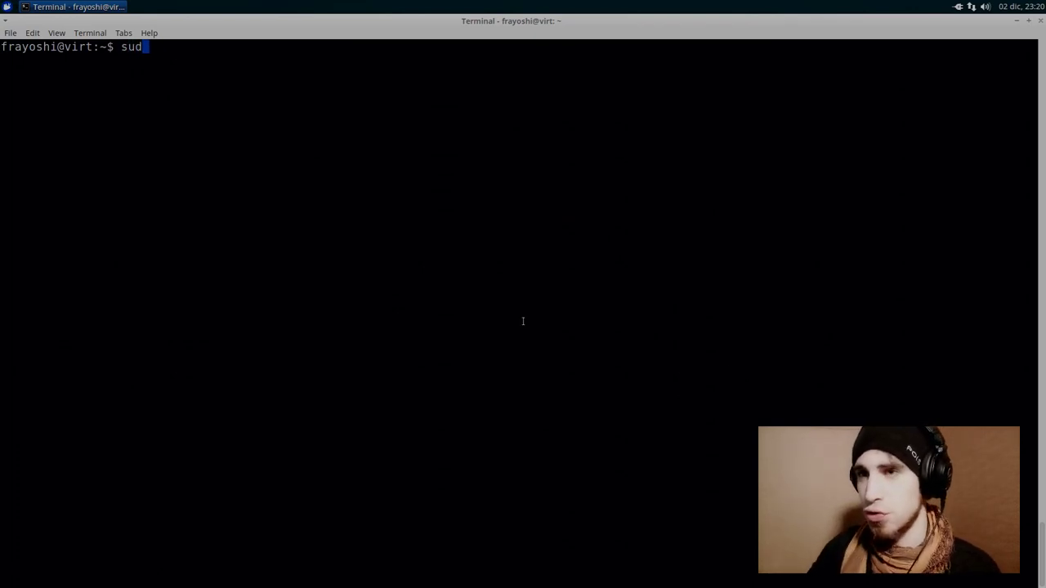
Become root with sudo -i and refresh the package lists with apt update.
{"action": "type", "text": "i"}
{"action": "key", "text": "Return"}
{"action": "type", "text": "apt update"}
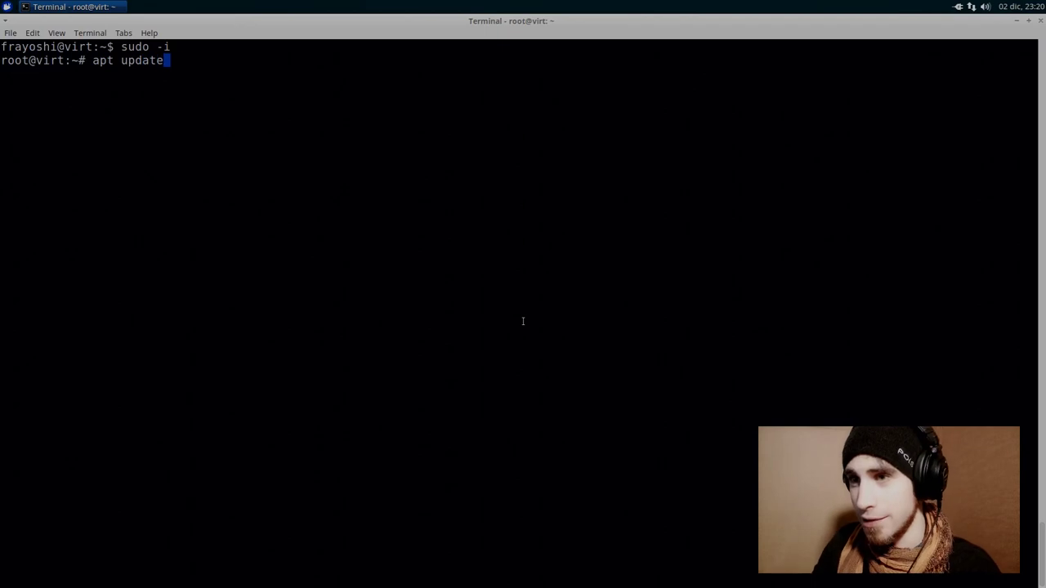
{"action": "type", "text": "t update"}
{"action": "key", "text": "Return"}
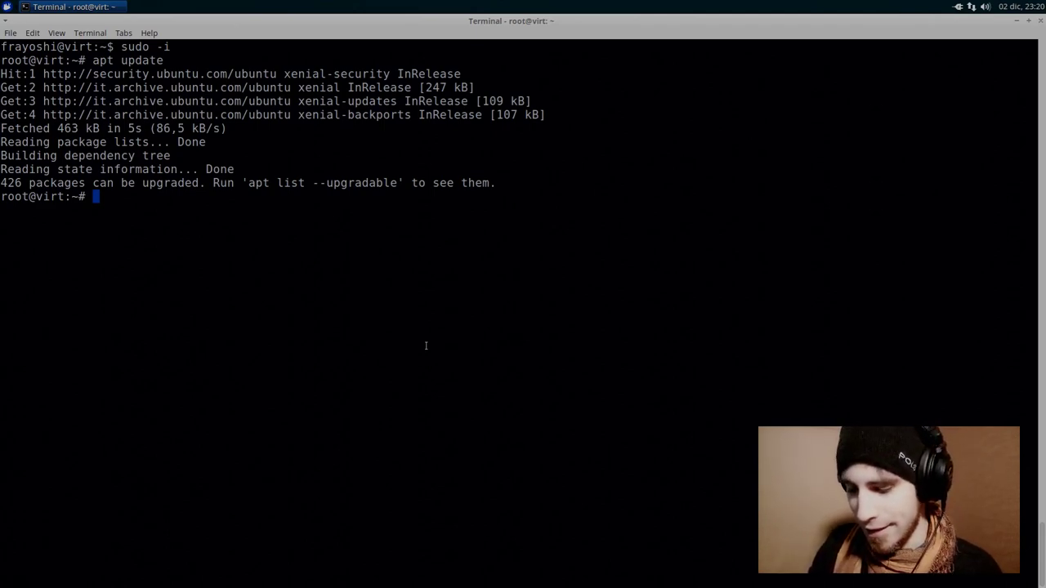
Install the synaptic package with apt, accepting the [Y/n] prompt.
{"action": "type", "text": "apt install synaptic"}
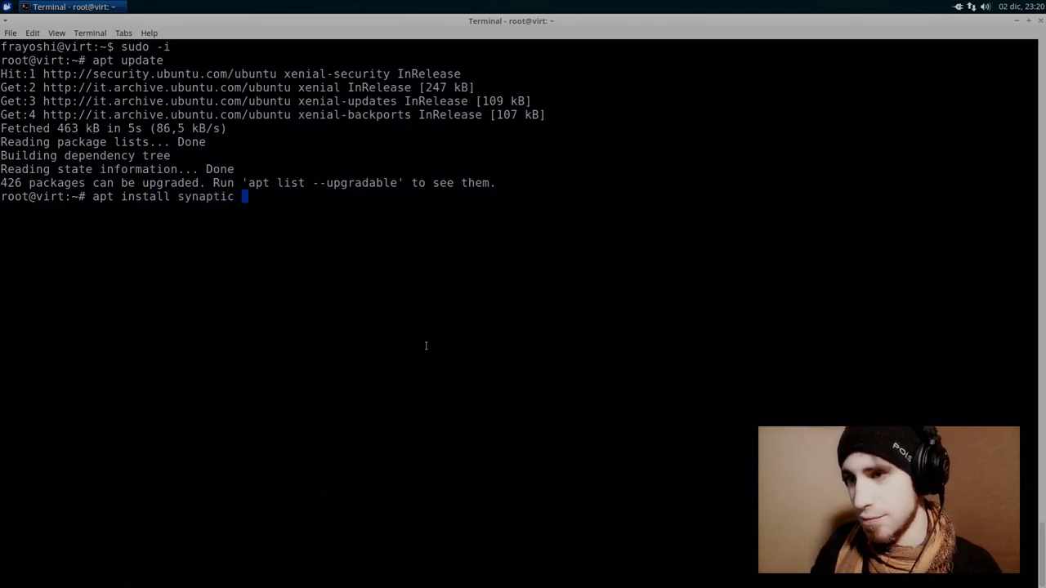
{"action": "key", "text": "Return"}
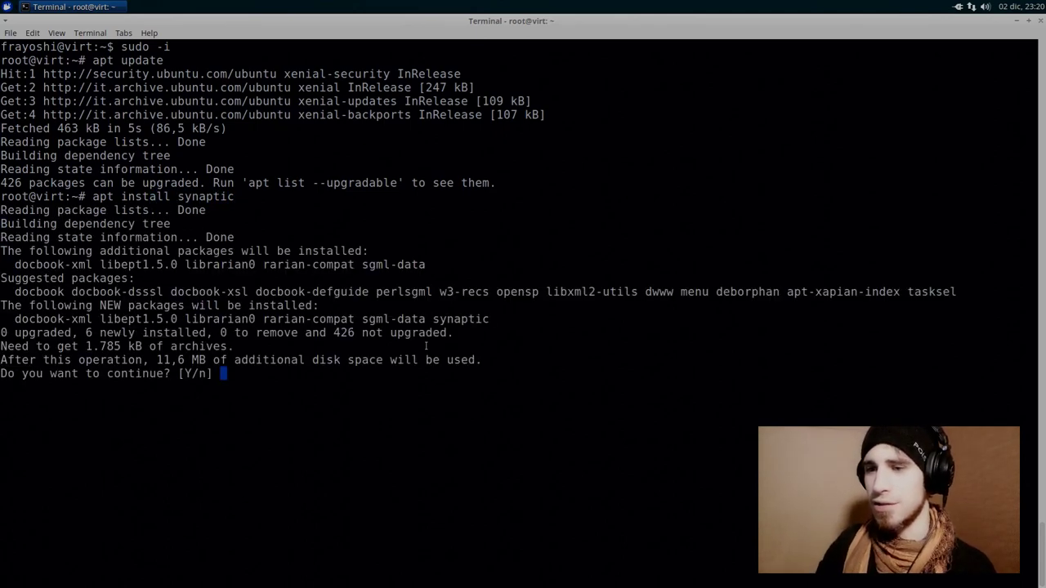
{"action": "key", "text": "Return"}
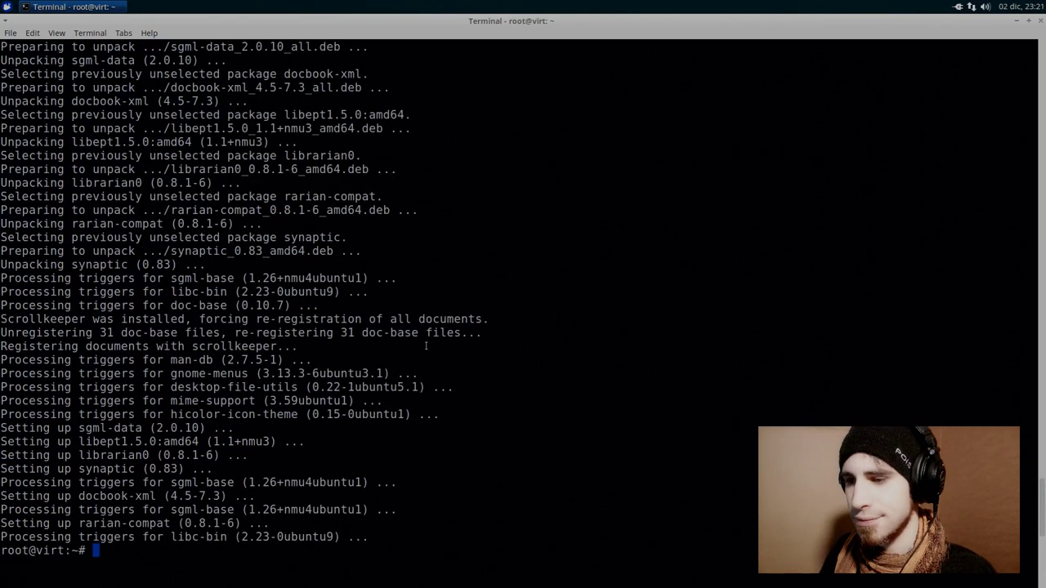
Launch Synaptic from the Whisker menu ('syna') and authorise it with the password.
{"action": "left_click", "coordinate": [8, 5]}
{"action": "type", "text": "syn"}
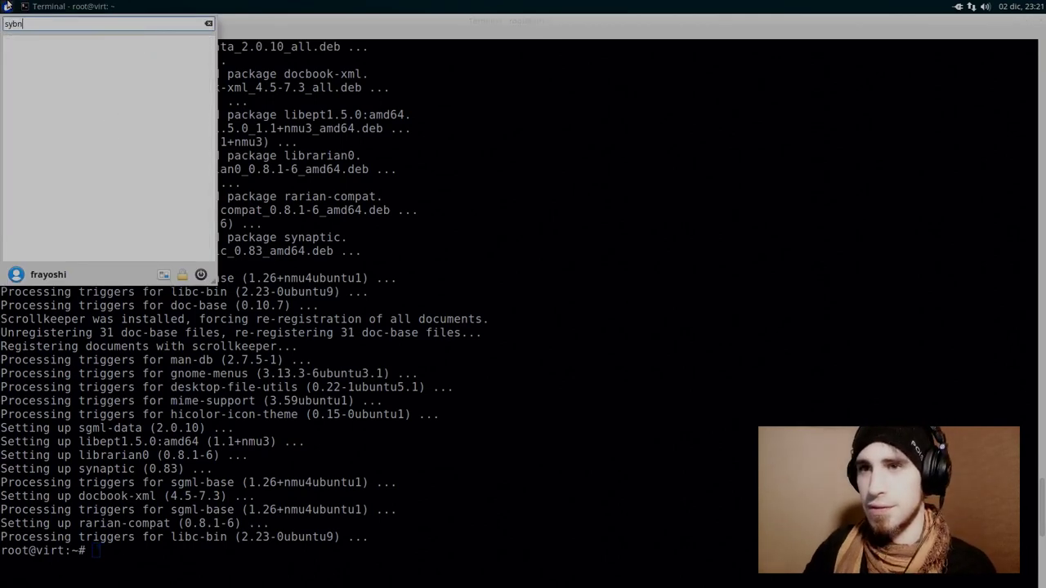
{"action": "type", "text": "a"}
{"action": "key", "text": "Return"}
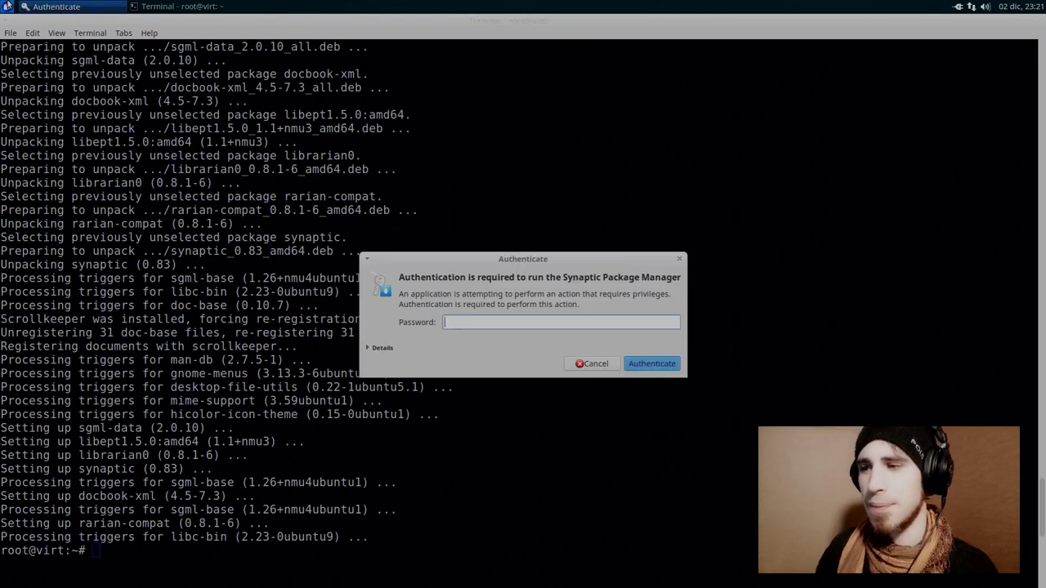
{"action": "key", "text": "Return"}
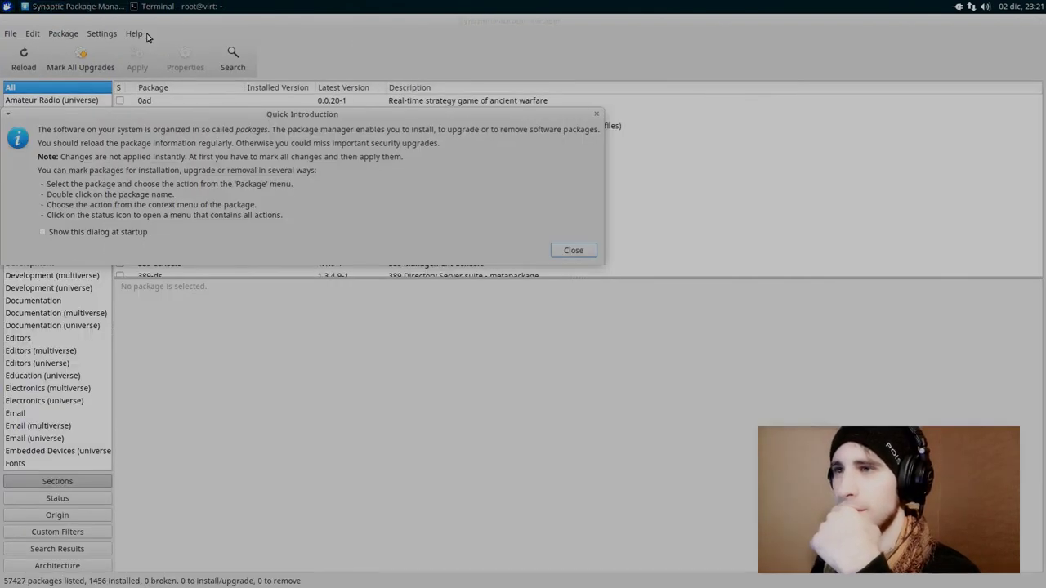
Dismiss the Quick Introduction and search the packages for fcitx.
{"action": "left_click", "coordinate": [579, 251]}
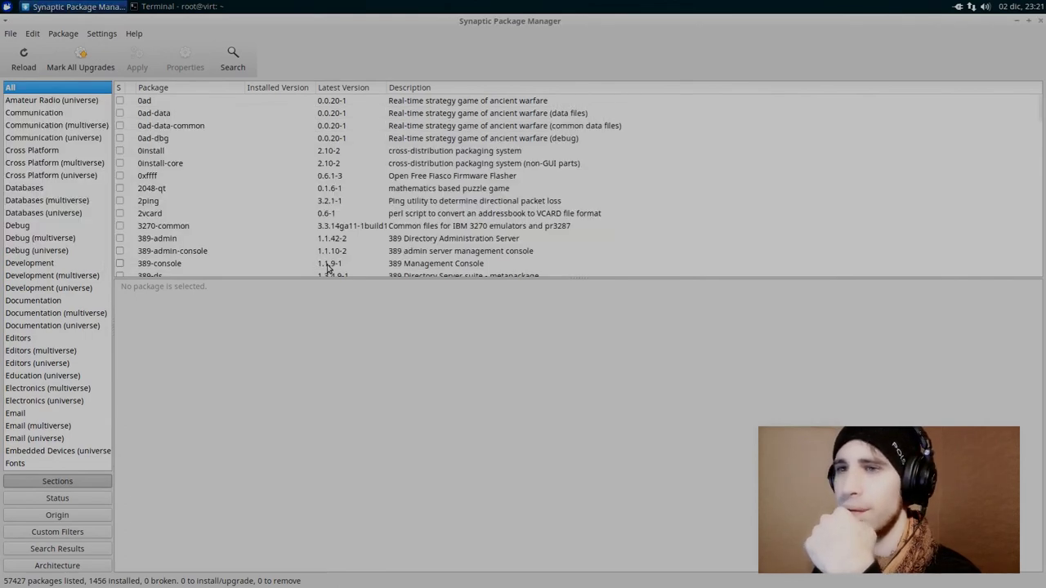
{"action": "left_click", "coordinate": [231, 64]}
{"action": "type", "text": "fcitx"}
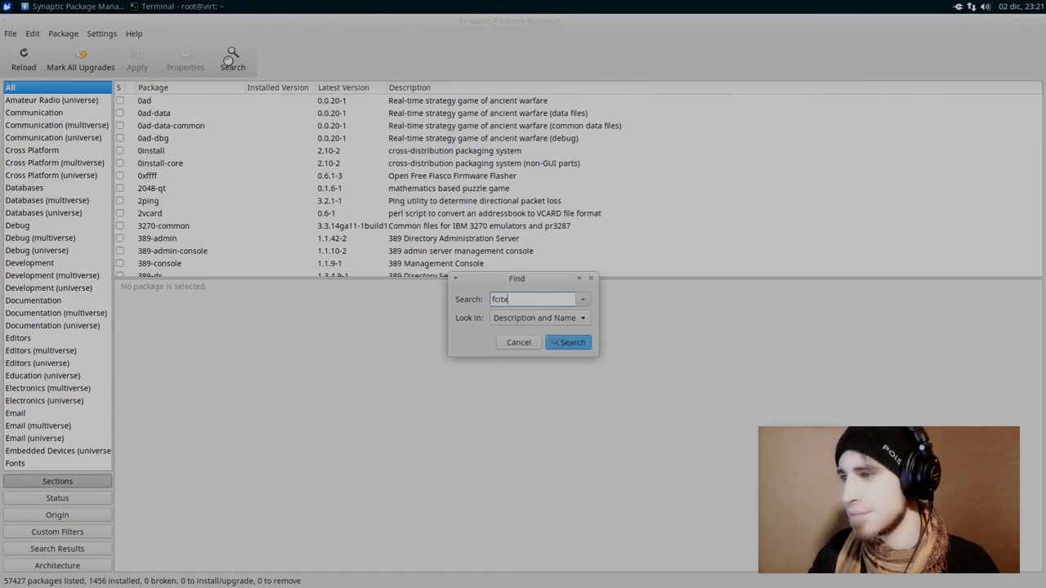
{"action": "key", "text": "Return"}
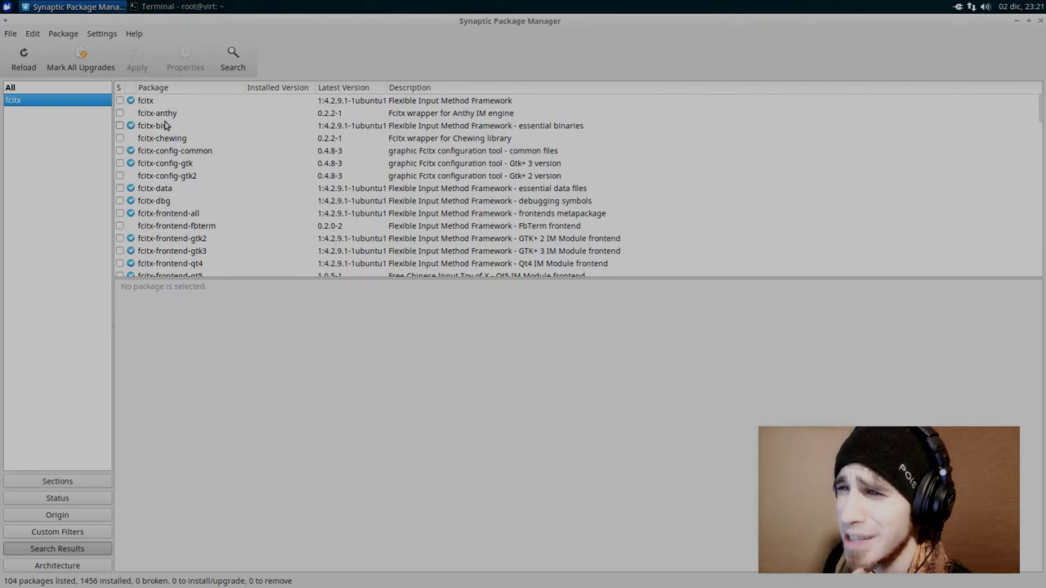
View the fcitx package details and scroll through the fcitx search results.
{"action": "left_click", "coordinate": [156, 104]}
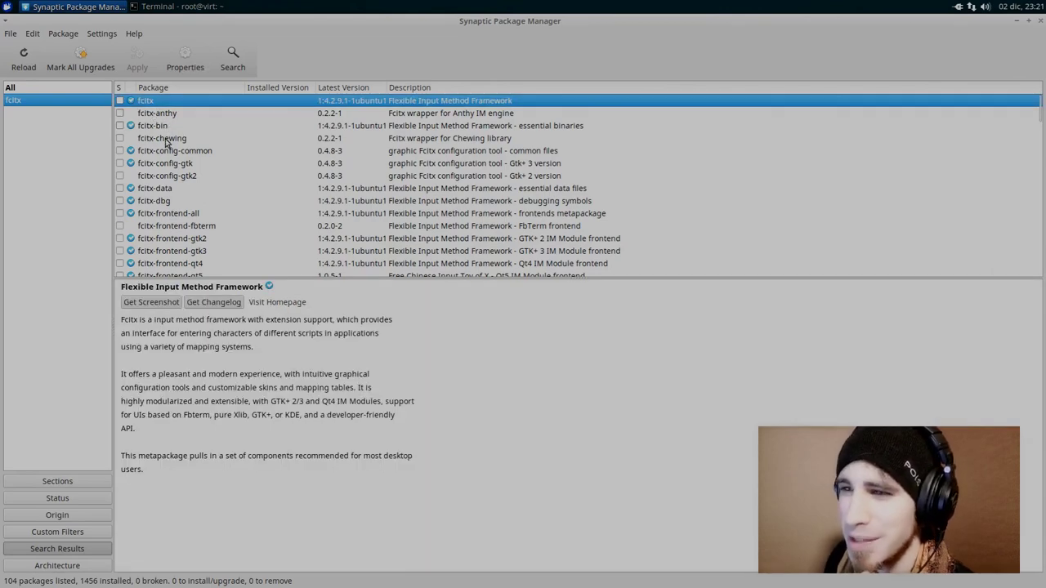
{"action": "scroll", "coordinate": [172, 169], "scroll_direction": "down", "scroll_amount": 1}
{"action": "scroll", "coordinate": [171, 169], "scroll_direction": "down", "scroll_amount": 1}
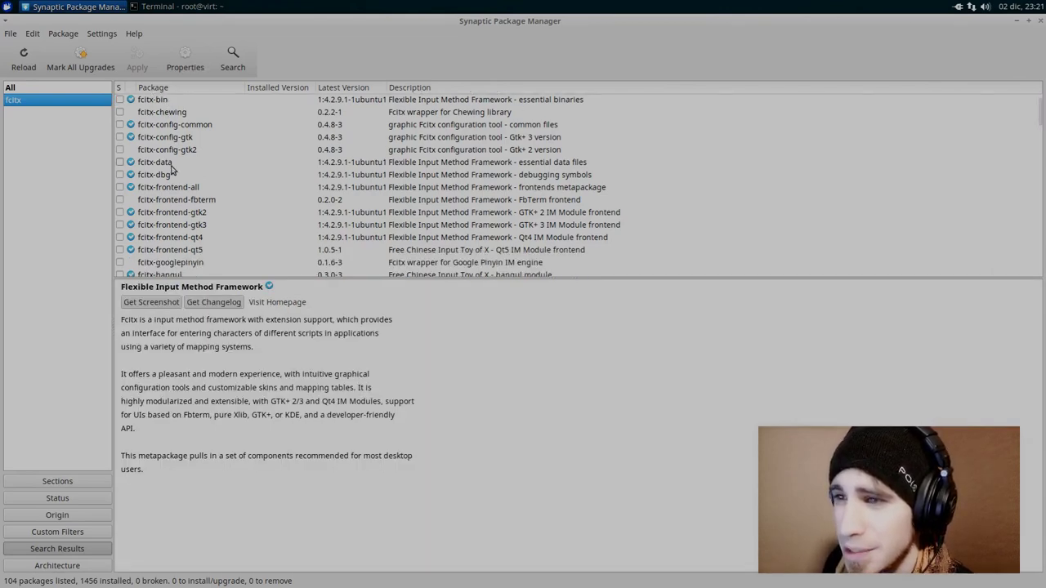
{"action": "scroll", "coordinate": [171, 170], "scroll_direction": "down", "scroll_amount": 2}
{"action": "scroll", "coordinate": [170, 171], "scroll_direction": "down", "scroll_amount": 2}
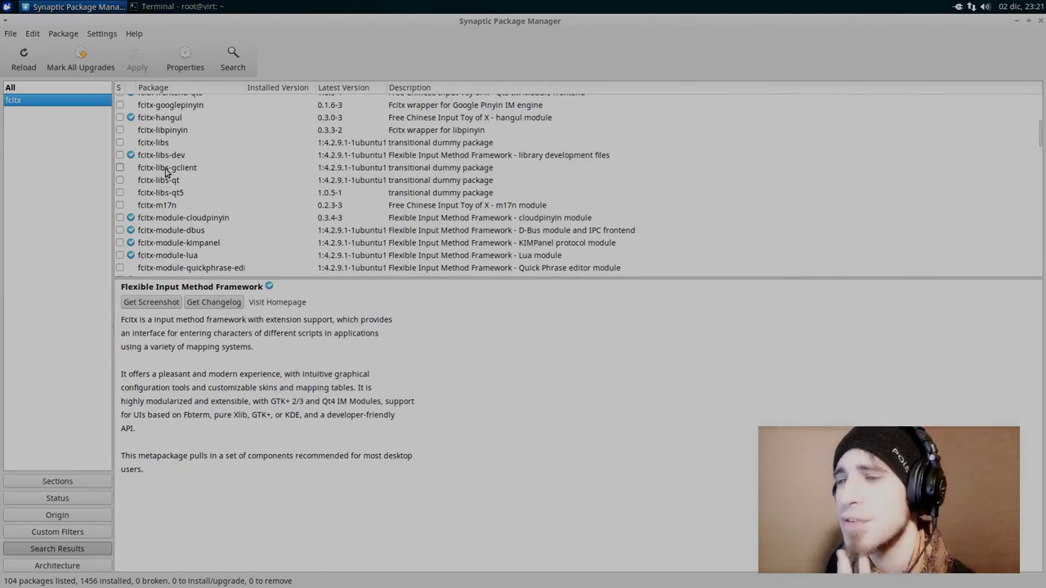
{"action": "scroll", "coordinate": [166, 170], "scroll_direction": "down", "scroll_amount": 2}
{"action": "scroll", "coordinate": [163, 173], "scroll_direction": "down", "scroll_amount": 2}
{"action": "scroll", "coordinate": [164, 172], "scroll_direction": "down", "scroll_amount": 1}
{"action": "scroll", "coordinate": [159, 172], "scroll_direction": "down", "scroll_amount": 1}
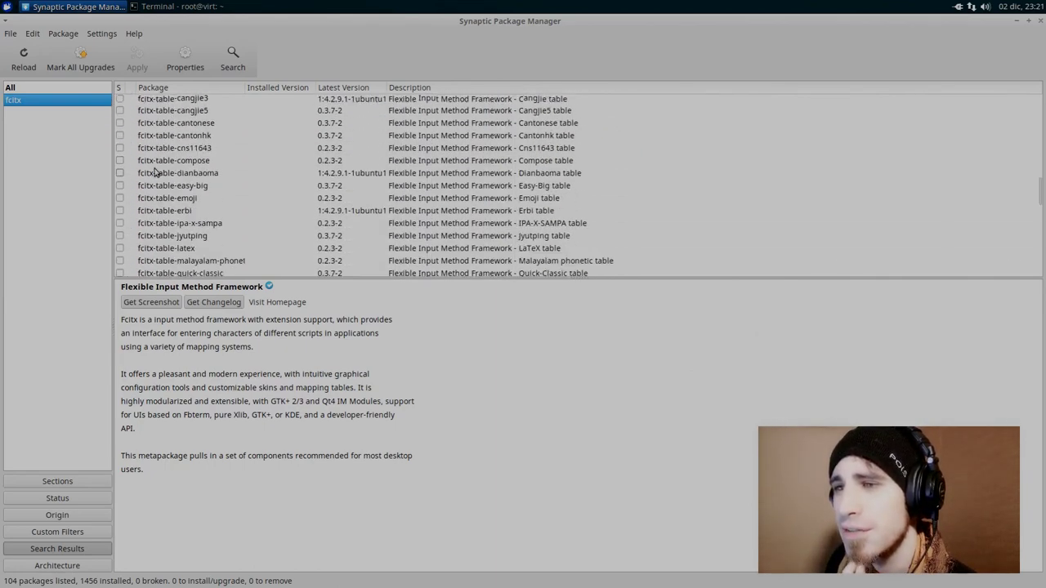
{"action": "scroll", "coordinate": [152, 170], "scroll_direction": "up", "scroll_amount": 3}
{"action": "scroll", "coordinate": [155, 172], "scroll_direction": "up", "scroll_amount": 4}
Mark fcitx-mozc for installation and accept the extra packages it requires.
{"action": "left_click", "coordinate": [162, 176]}
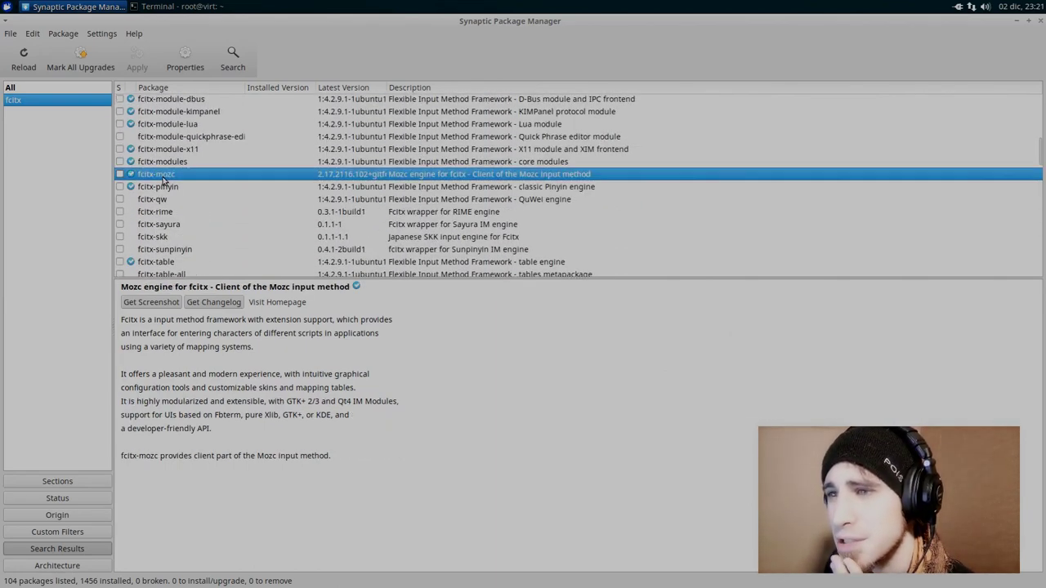
{"action": "left_click", "coordinate": [118, 177]}
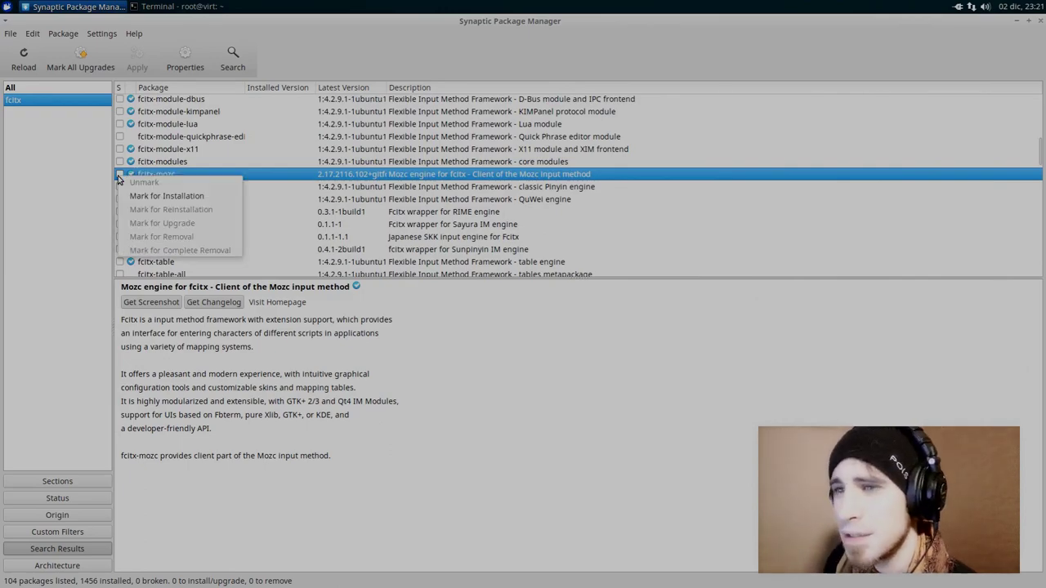
{"action": "left_click", "coordinate": [140, 196]}
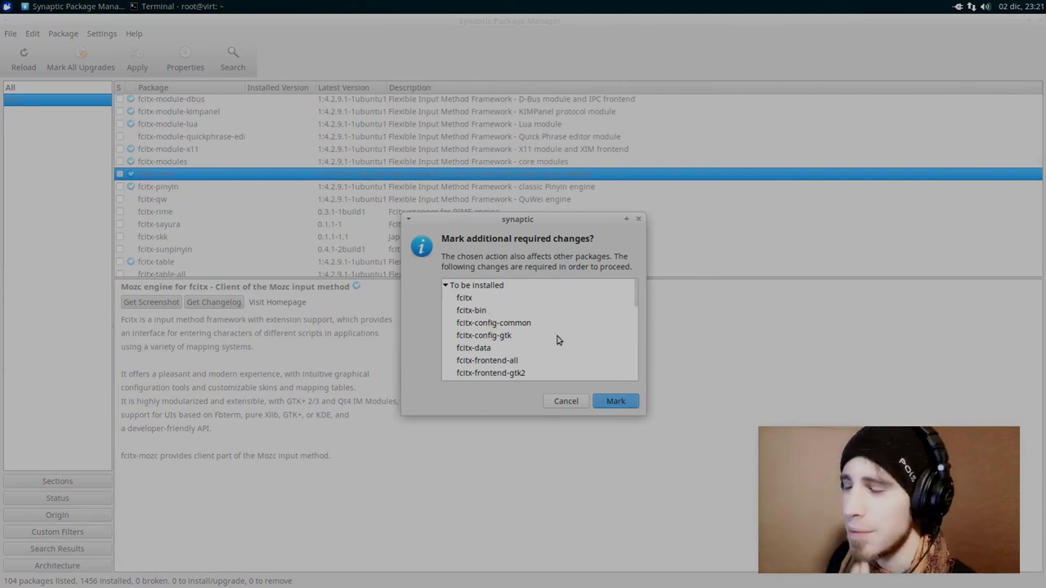
{"action": "scroll", "coordinate": [572, 351], "scroll_direction": "down", "scroll_amount": 1}
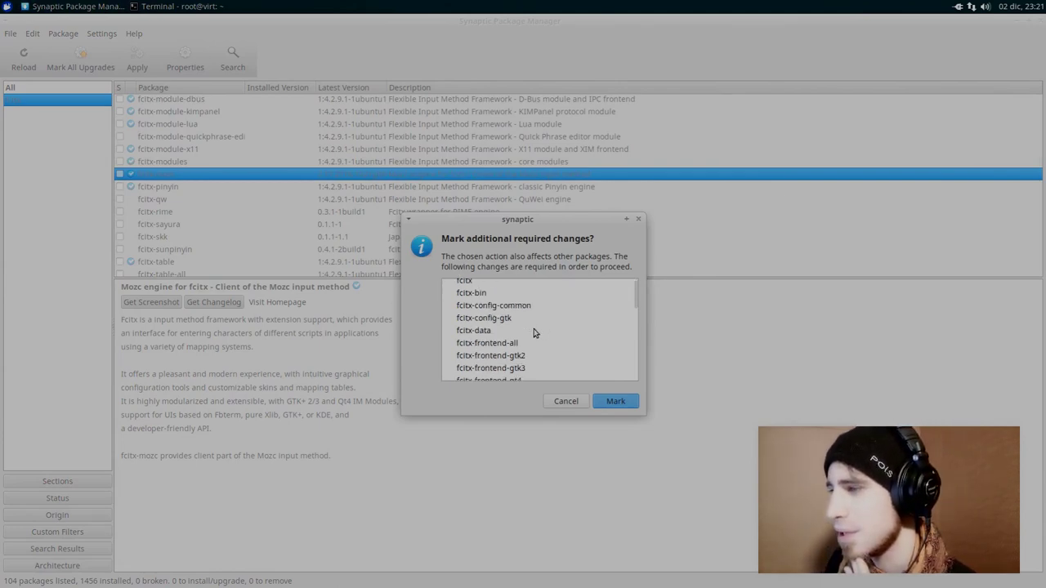
{"action": "scroll", "coordinate": [564, 332], "scroll_direction": "down", "scroll_amount": 3}
{"action": "scroll", "coordinate": [553, 329], "scroll_direction": "down", "scroll_amount": 3}
{"action": "scroll", "coordinate": [553, 331], "scroll_direction": "down", "scroll_amount": 3}
{"action": "scroll", "coordinate": [553, 330], "scroll_direction": "down", "scroll_amount": 3}
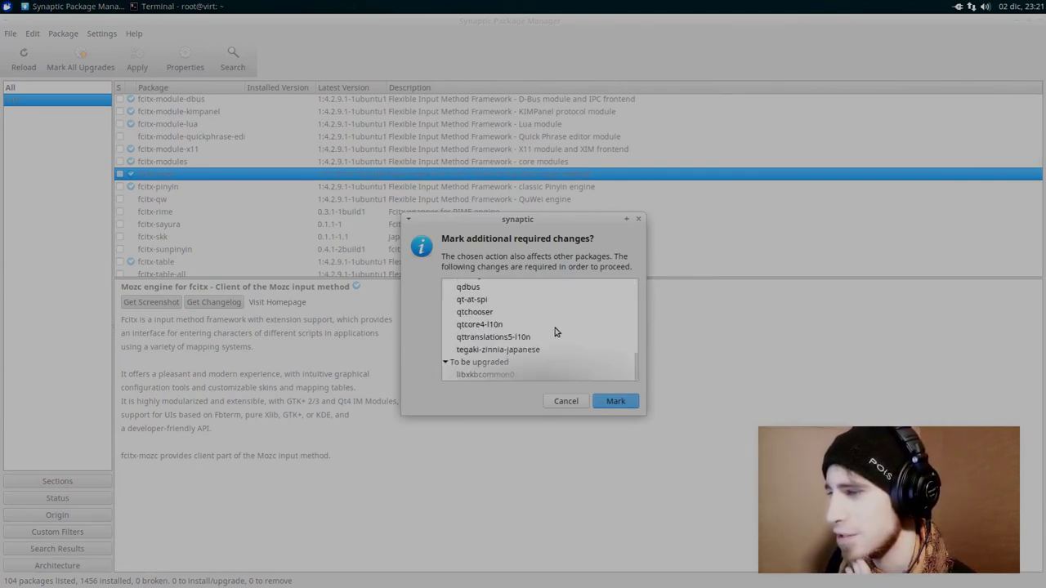
{"action": "left_click", "coordinate": [613, 401]}
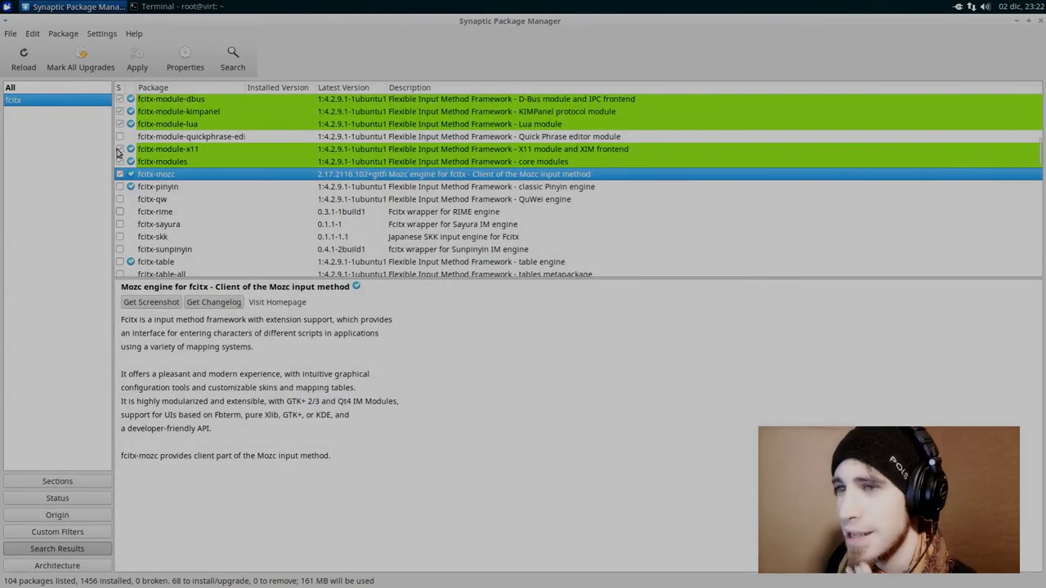
Mark fcitx-table for installation, accepting its extra fcitx-pinyin dependency.
{"action": "scroll", "coordinate": [178, 148], "scroll_direction": "up", "scroll_amount": 2}
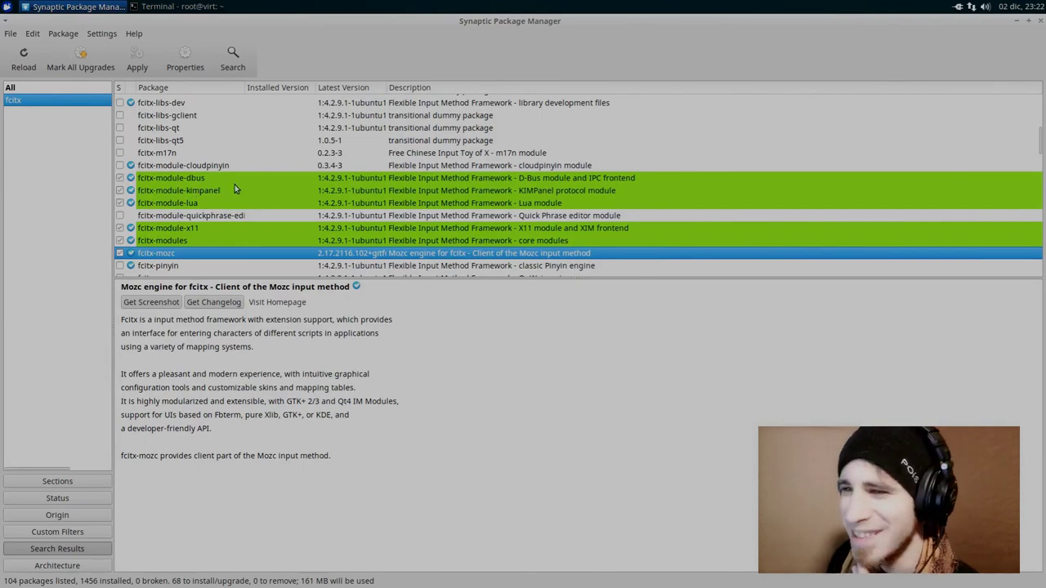
{"action": "scroll", "coordinate": [235, 189], "scroll_direction": "up", "scroll_amount": 4}
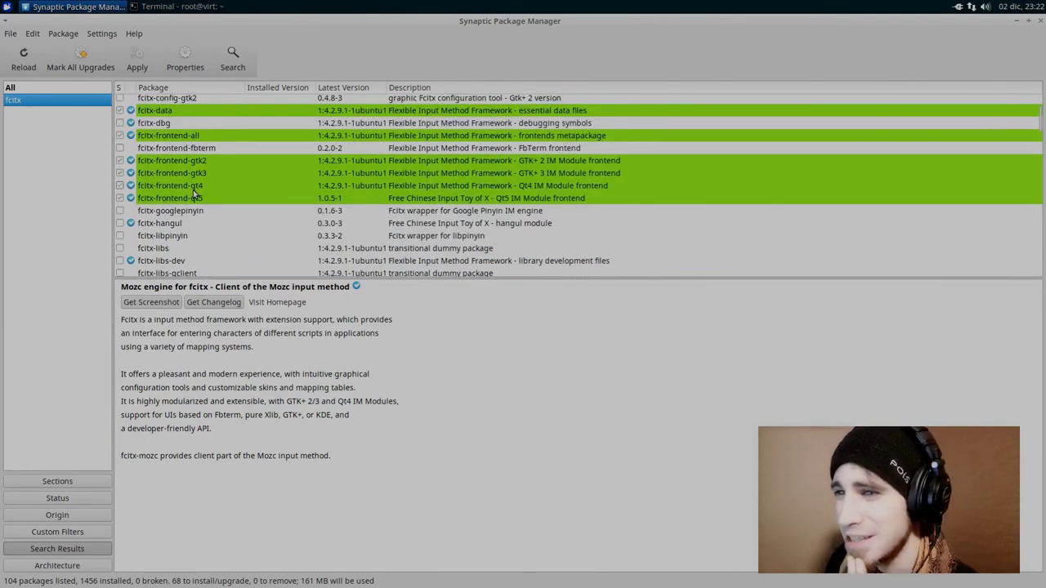
{"action": "scroll", "coordinate": [210, 168], "scroll_direction": "up", "scroll_amount": 2}
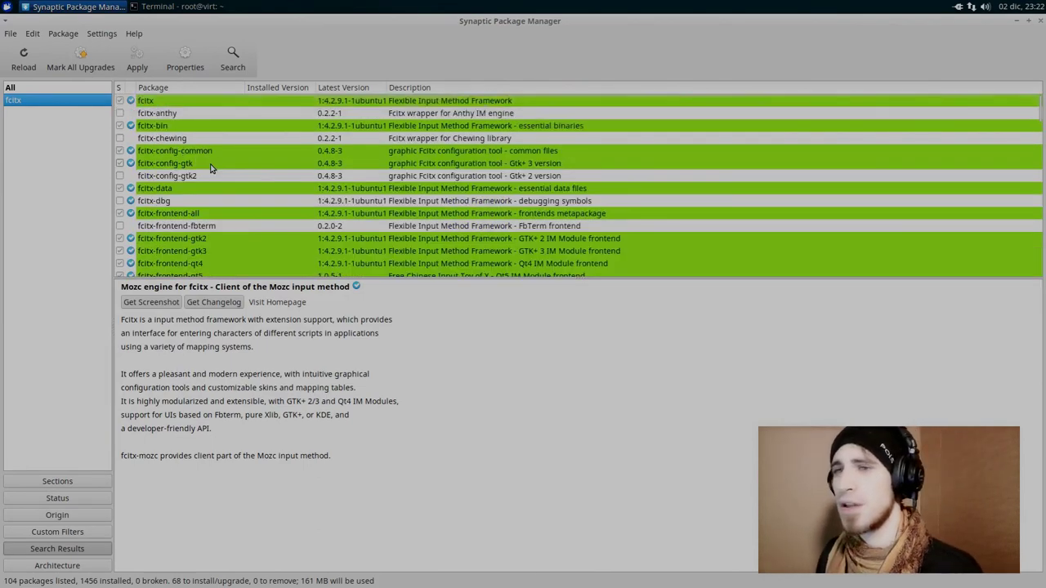
{"action": "scroll", "coordinate": [210, 167], "scroll_direction": "down", "scroll_amount": 2}
{"action": "scroll", "coordinate": [213, 163], "scroll_direction": "down", "scroll_amount": 4}
{"action": "scroll", "coordinate": [199, 152], "scroll_direction": "down", "scroll_amount": 4}
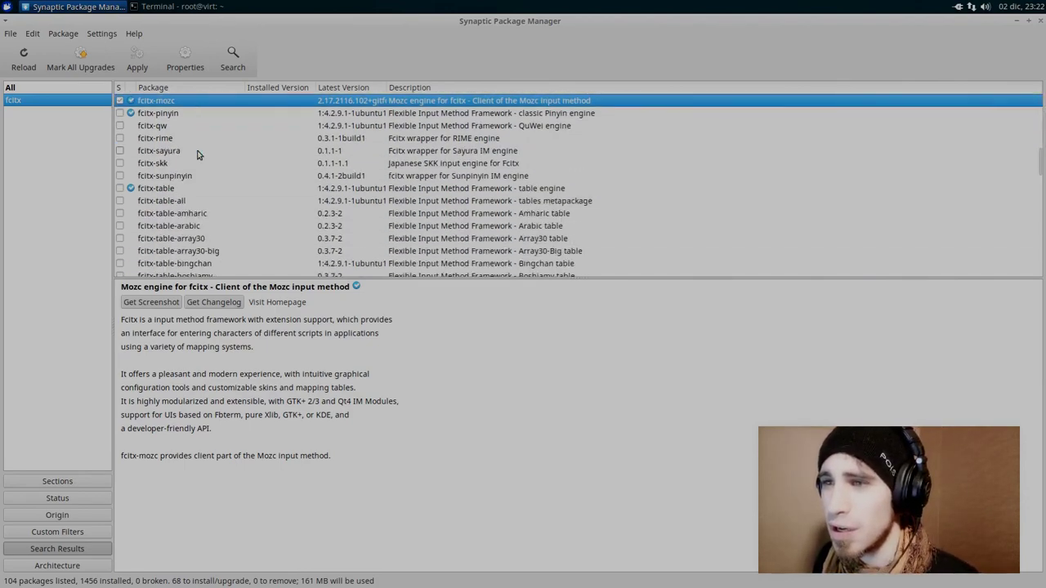
{"action": "scroll", "coordinate": [196, 155], "scroll_direction": "down", "scroll_amount": 1}
{"action": "left_click", "coordinate": [157, 163]}
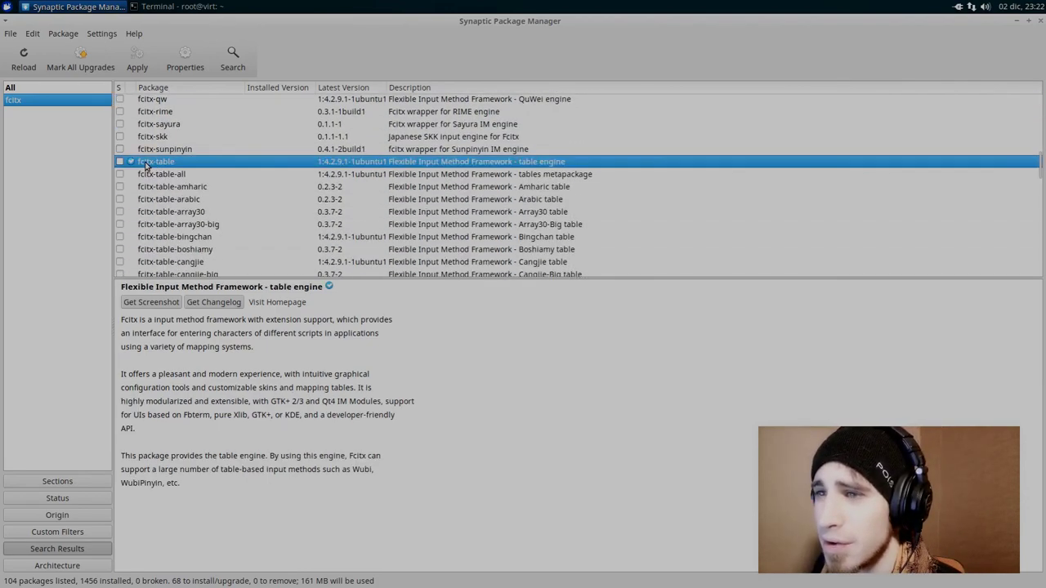
{"action": "left_click", "coordinate": [119, 162]}
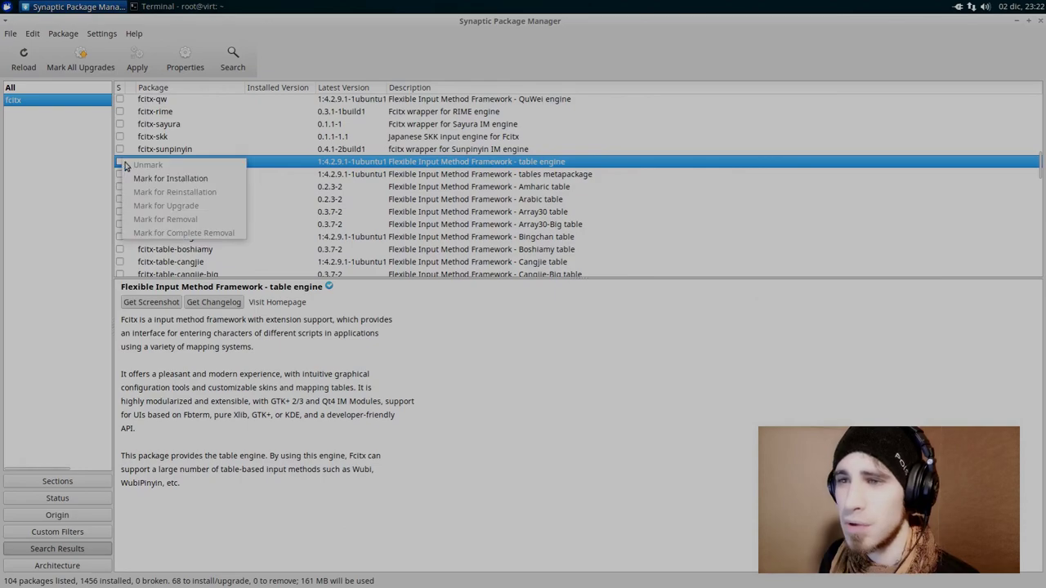
{"action": "left_click", "coordinate": [151, 178]}
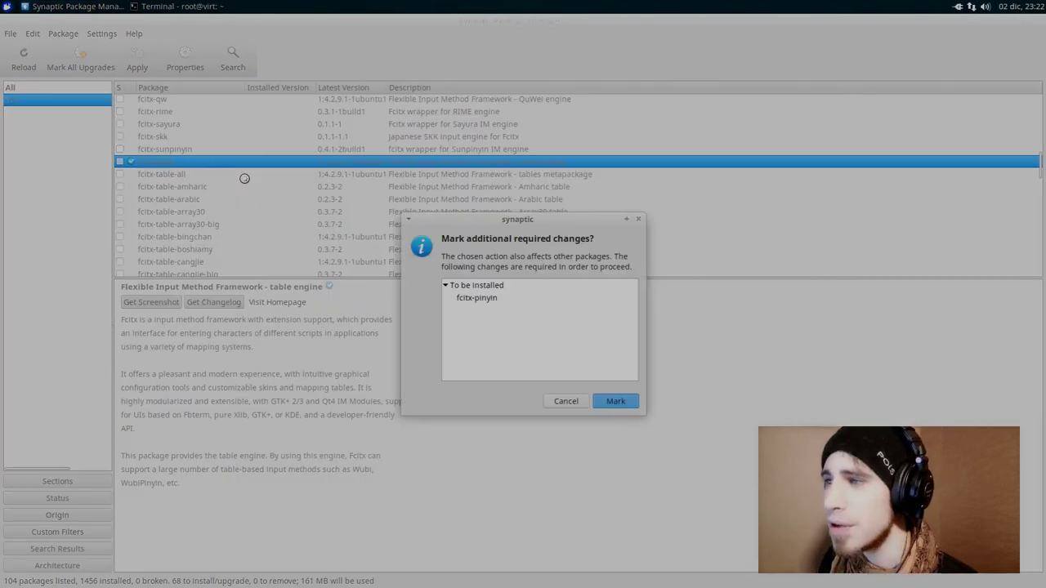
{"action": "left_click", "coordinate": [604, 401]}
{"action": "scroll", "coordinate": [218, 154], "scroll_direction": "down", "scroll_amount": 4}
{"action": "scroll", "coordinate": [218, 158], "scroll_direction": "down", "scroll_amount": 5}
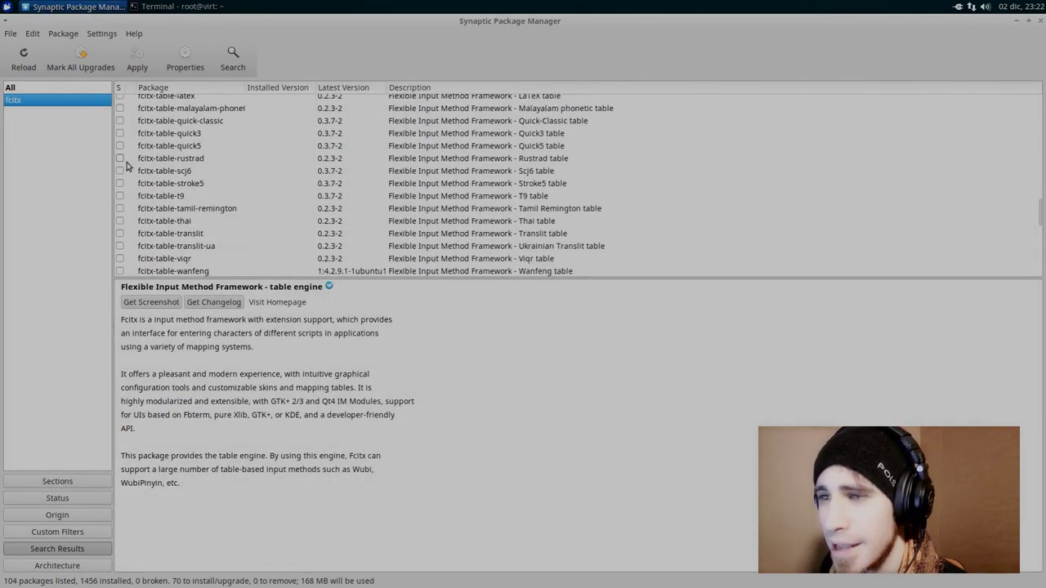
{"action": "scroll", "coordinate": [231, 221], "scroll_direction": "down", "scroll_amount": 7}
{"action": "scroll", "coordinate": [231, 221], "scroll_direction": "down", "scroll_amount": 1}
{"action": "scroll", "coordinate": [232, 221], "scroll_direction": "down", "scroll_amount": 3}
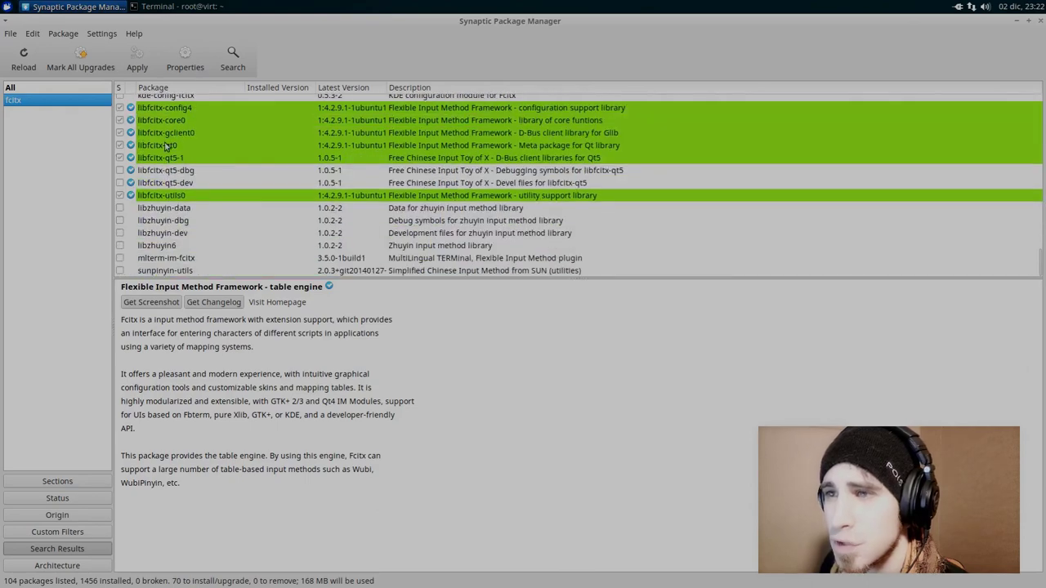
Search Synaptic for Japanese fonts and scroll the results.
{"action": "left_click", "coordinate": [222, 68]}
{"action": "type", "text": "japanese"}
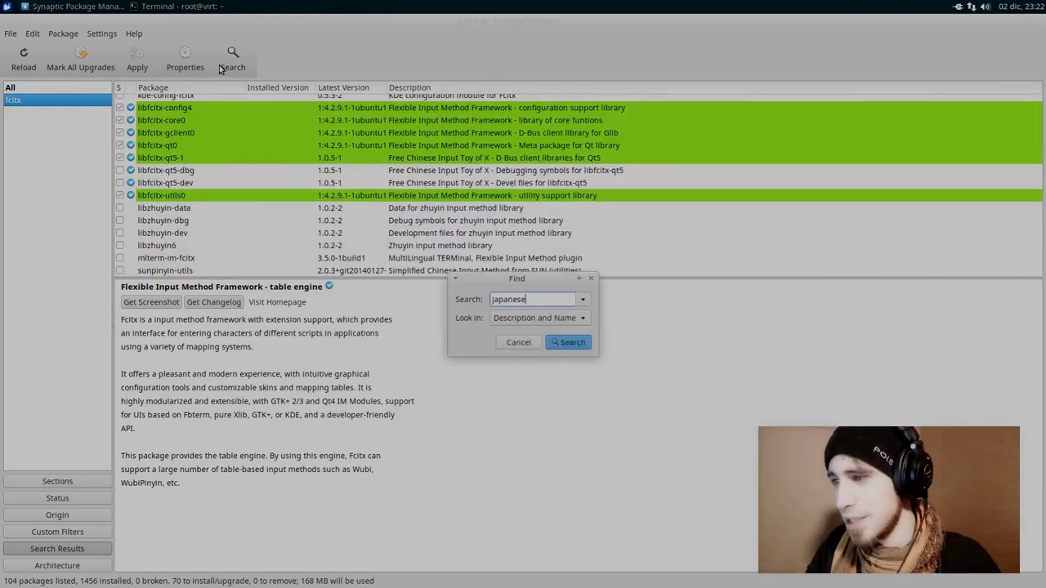
{"action": "type", "text": "t"}
{"action": "key", "text": "Return"}
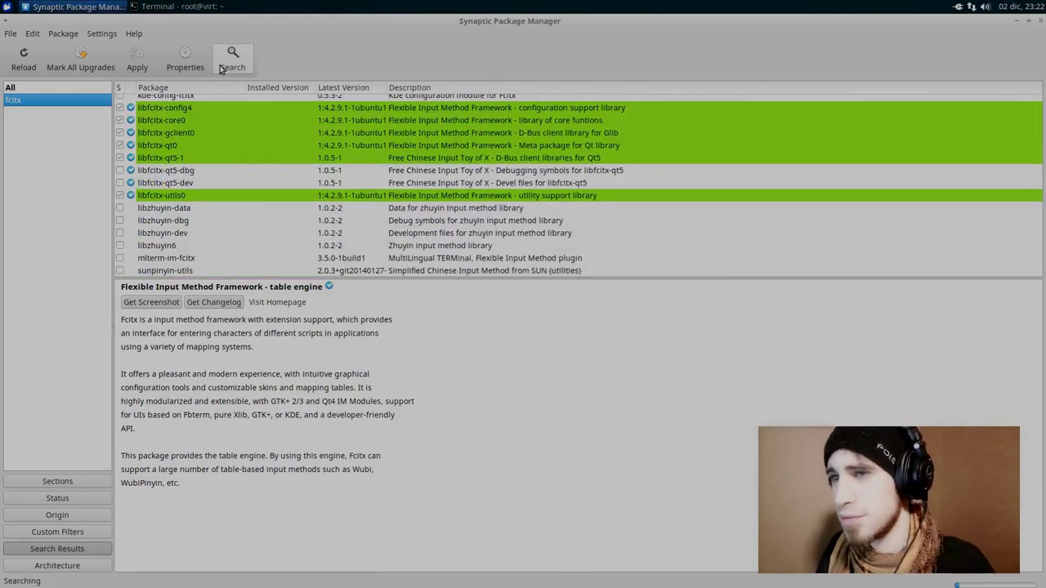
{"action": "scroll", "coordinate": [183, 167], "scroll_direction": "down", "scroll_amount": 1}
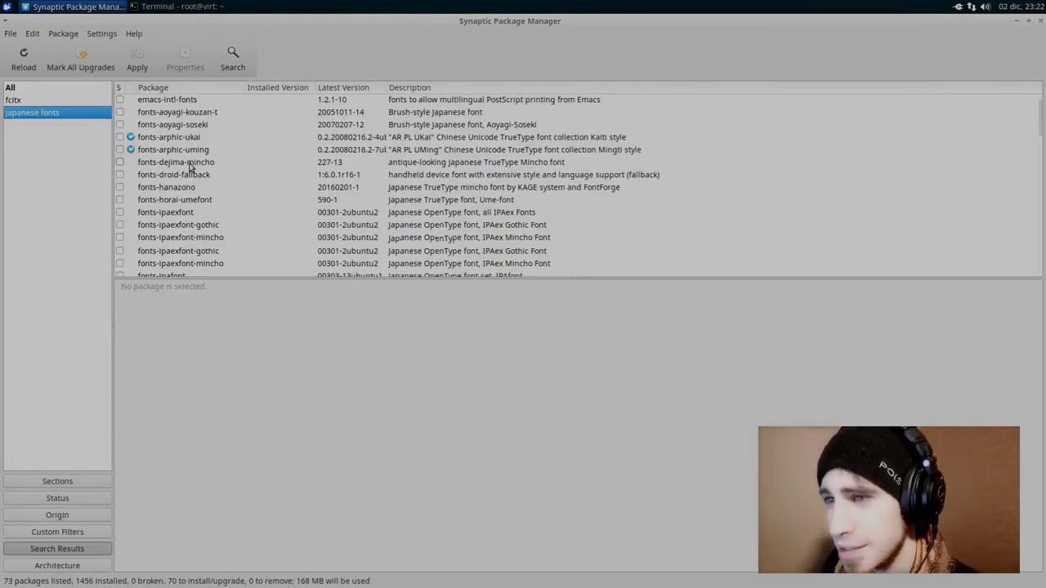
{"action": "scroll", "coordinate": [185, 167], "scroll_direction": "down", "scroll_amount": 4}
{"action": "scroll", "coordinate": [188, 167], "scroll_direction": "down", "scroll_amount": 3}
Read the descriptions of the Motoya L Cedar, IPAmj Mincho, MigMix and Misaki fonts.
{"action": "left_click", "coordinate": [281, 162]}
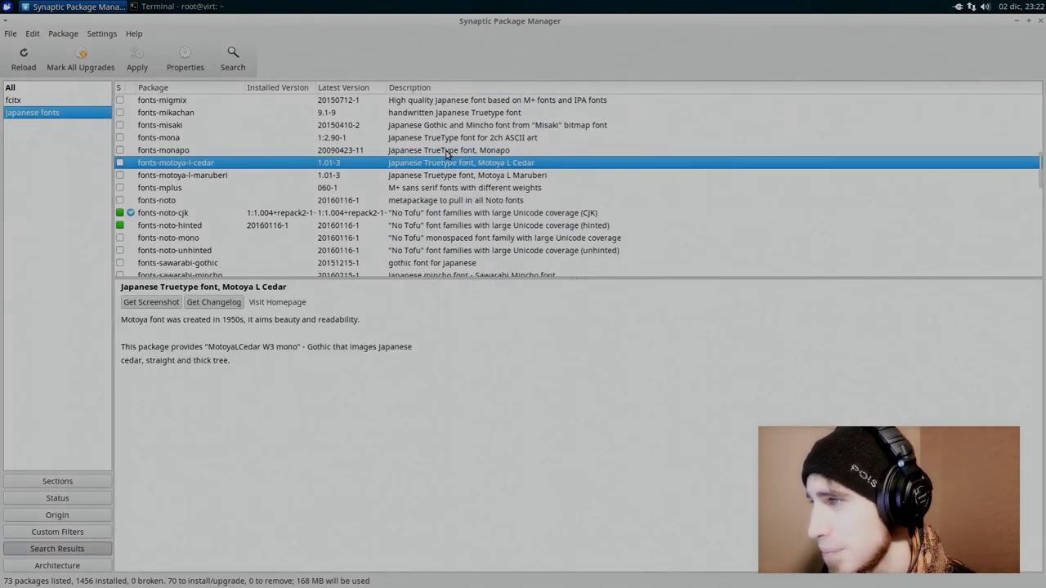
{"action": "key", "text": "Up"}
{"action": "scroll", "coordinate": [443, 155], "scroll_direction": "up", "scroll_amount": 2}
{"action": "key", "text": "Up"}
{"action": "key", "text": "Up"}
{"action": "key", "text": "Up"}
{"action": "key", "text": "Up"}
{"action": "left_click", "coordinate": [442, 129]}
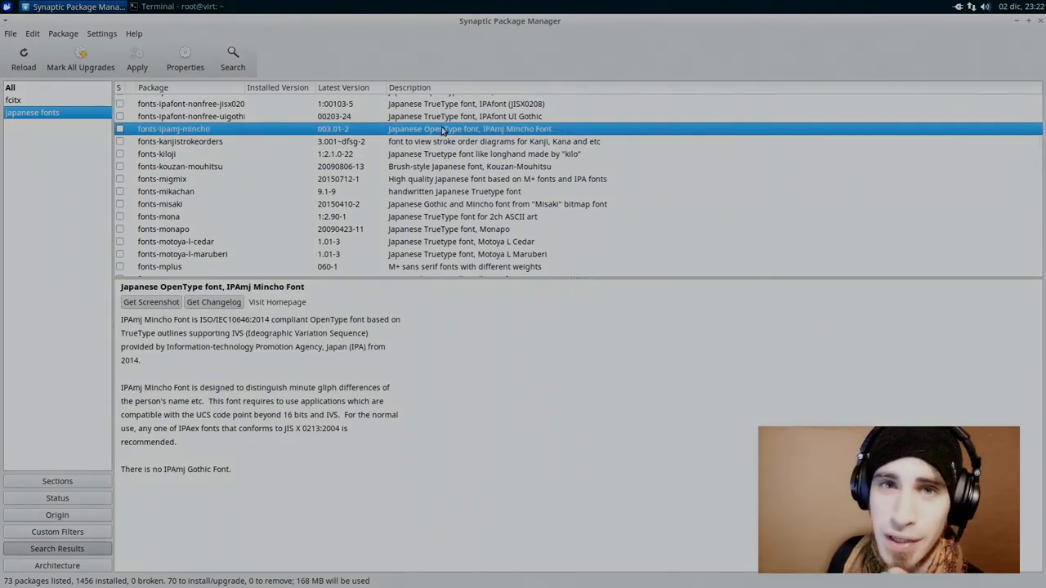
{"action": "left_click", "coordinate": [408, 179]}
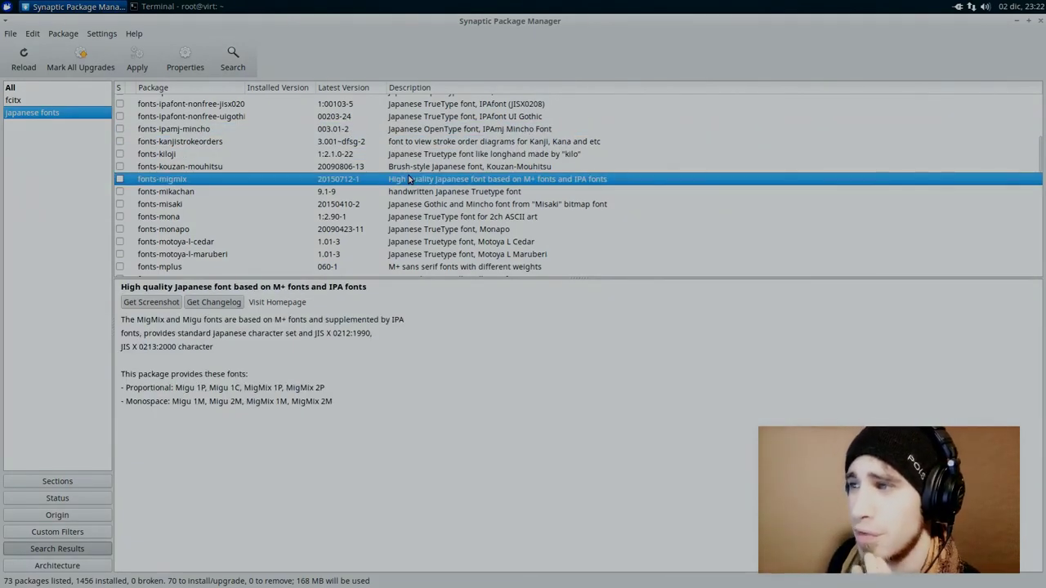
{"action": "left_click", "coordinate": [387, 204]}
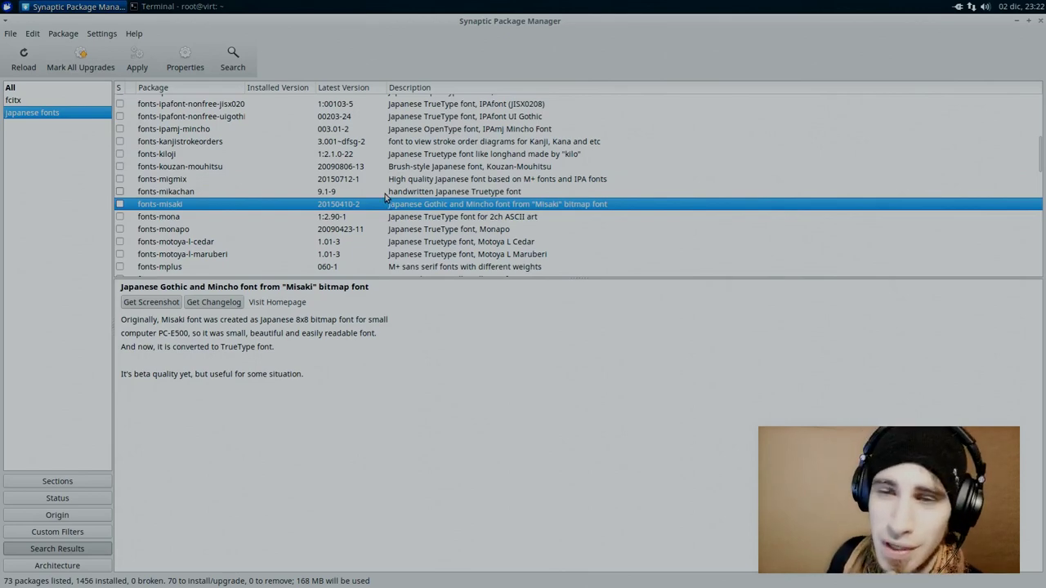
Read the Motoya L Maruberi, Kouzan-Mouhitsu and other font package descriptions.
{"action": "scroll", "coordinate": [202, 190], "scroll_direction": "down", "scroll_amount": 3}
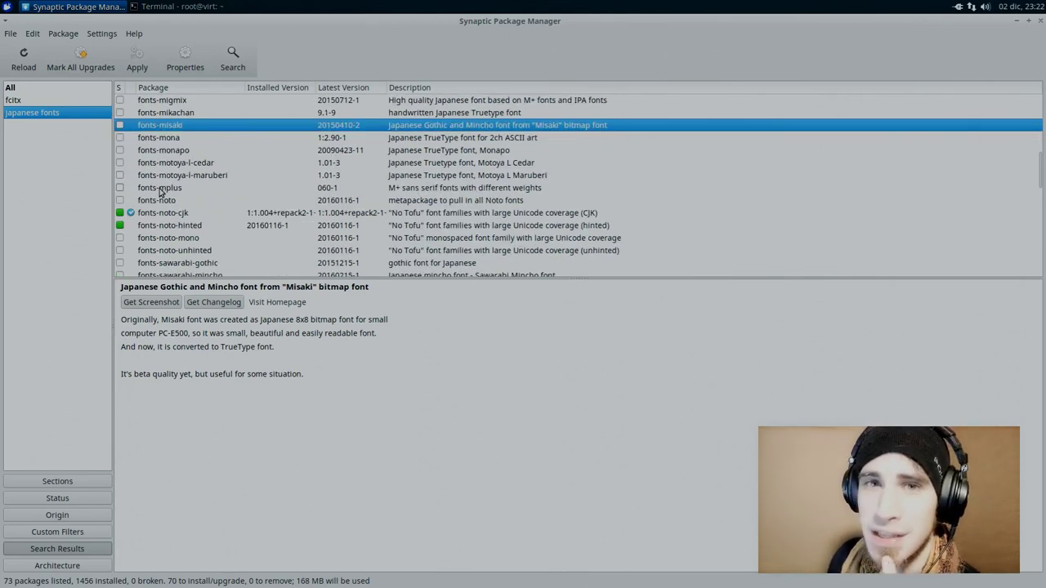
{"action": "left_click", "coordinate": [218, 176]}
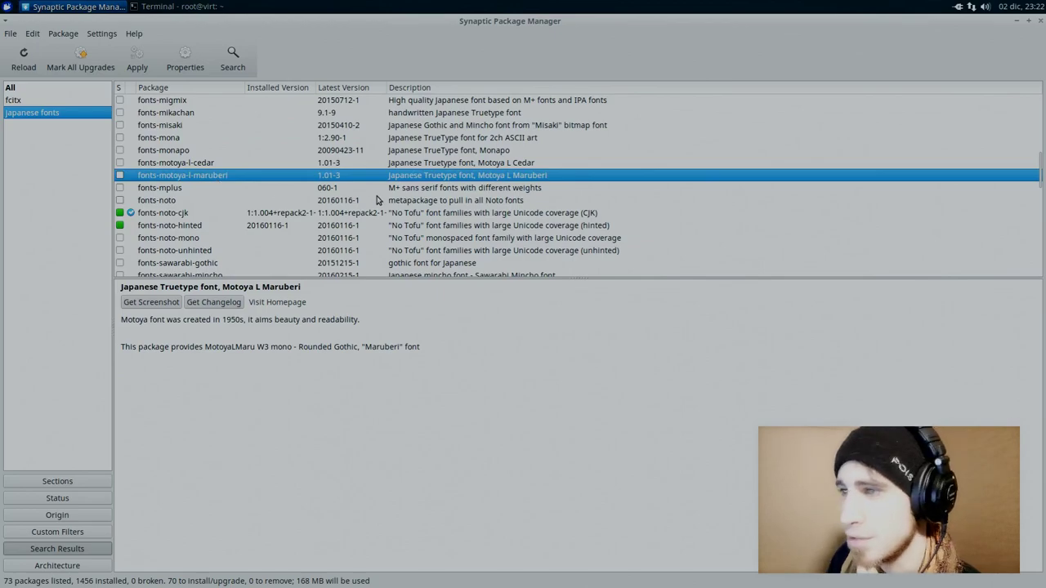
{"action": "scroll", "coordinate": [377, 199], "scroll_direction": "up", "scroll_amount": 3}
{"action": "left_click", "coordinate": [377, 199]}
{"action": "left_click", "coordinate": [469, 175]}
{"action": "scroll", "coordinate": [469, 175], "scroll_direction": "up", "scroll_amount": 5}
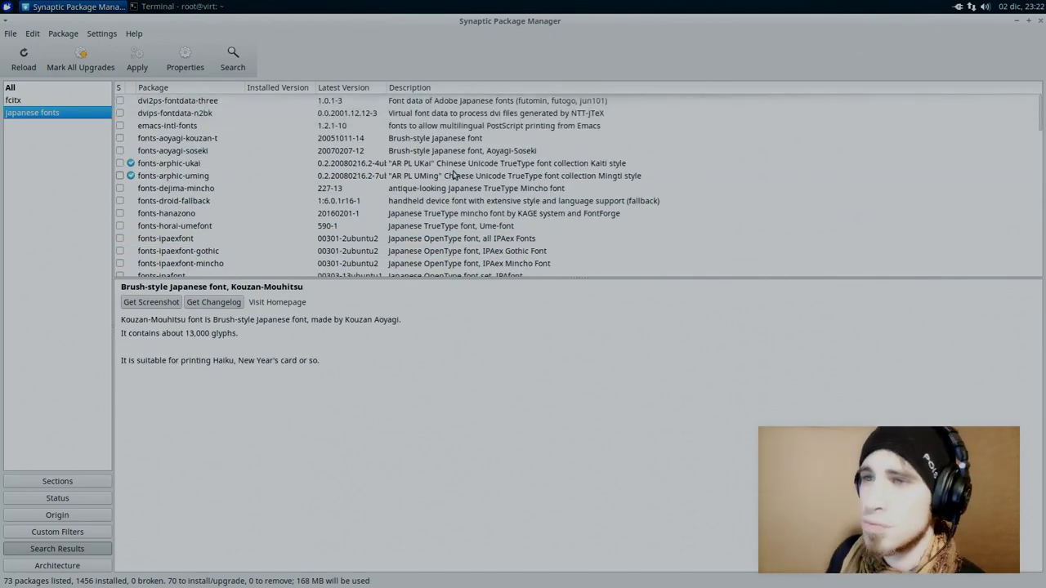
Reopen the search box, clear the old term and close it without searching.
{"action": "left_click", "coordinate": [243, 61]}
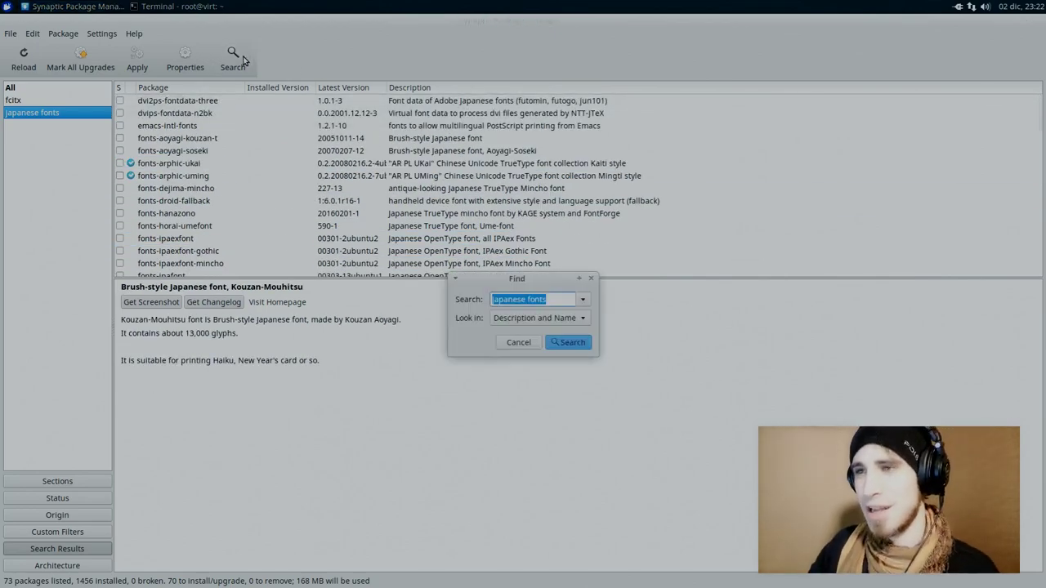
{"action": "key", "text": "BackSpace"}
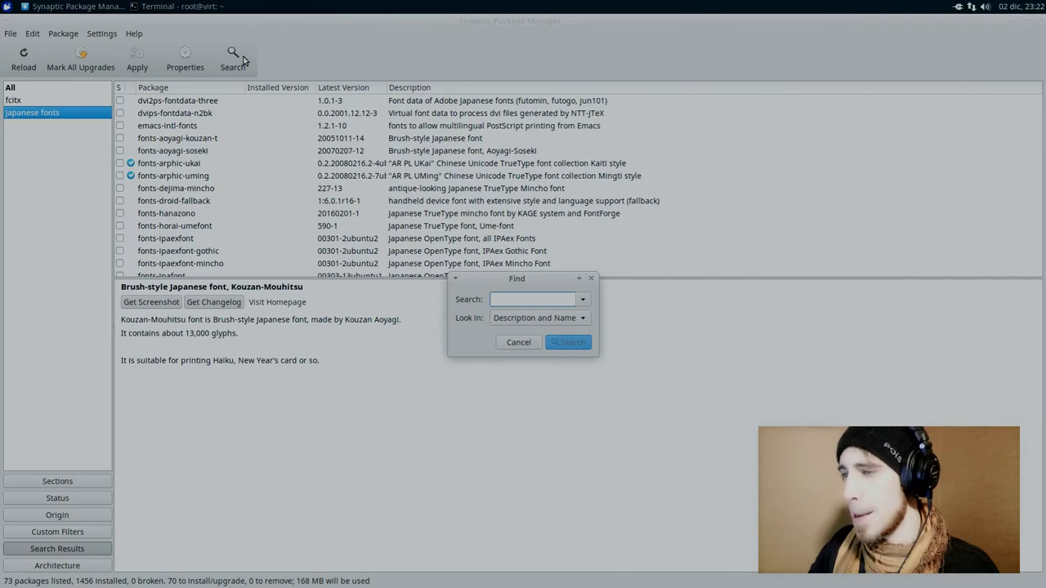
{"action": "key", "text": "Escape"}
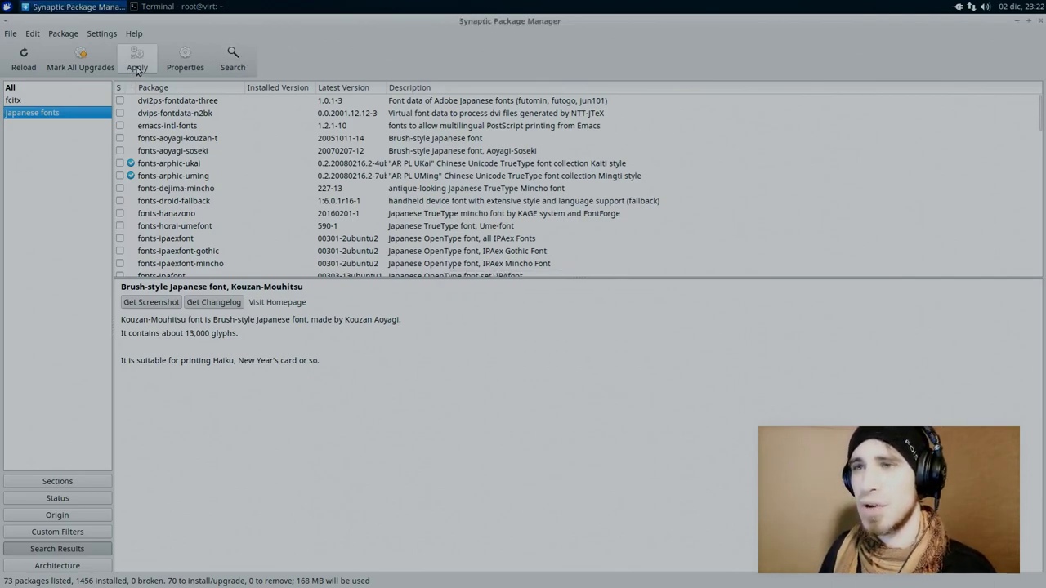
Apply the 70 pending installs, watch the individual file downloads, then close the summary.
{"action": "left_click", "coordinate": [136, 70]}
{"action": "left_click", "coordinate": [692, 427]}
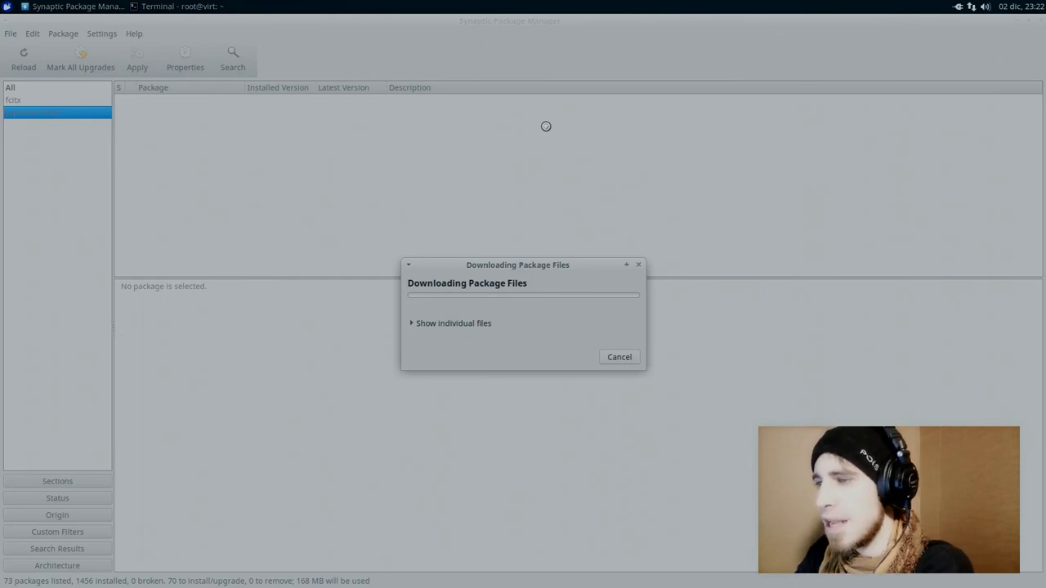
{"action": "left_click", "coordinate": [453, 324]}
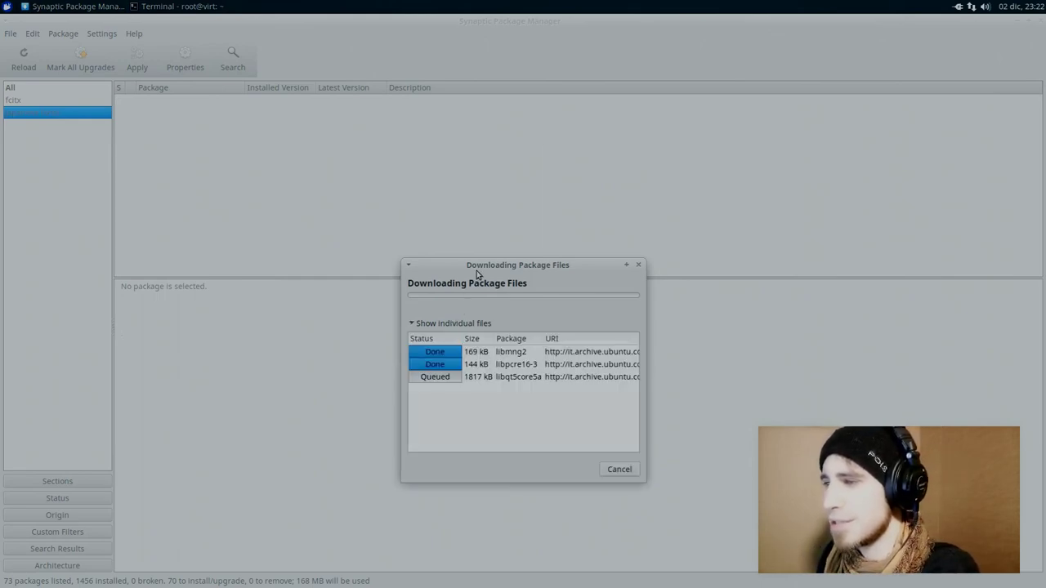
{"action": "left_click_drag", "start_coordinate": [479, 272], "coordinate": [364, 81]}
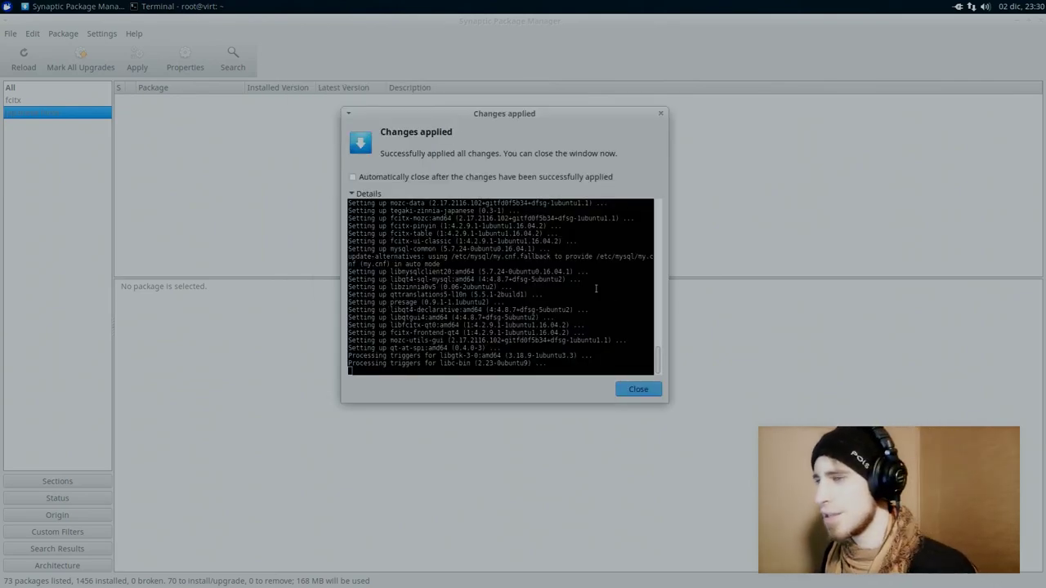
{"action": "left_click", "coordinate": [637, 390]}
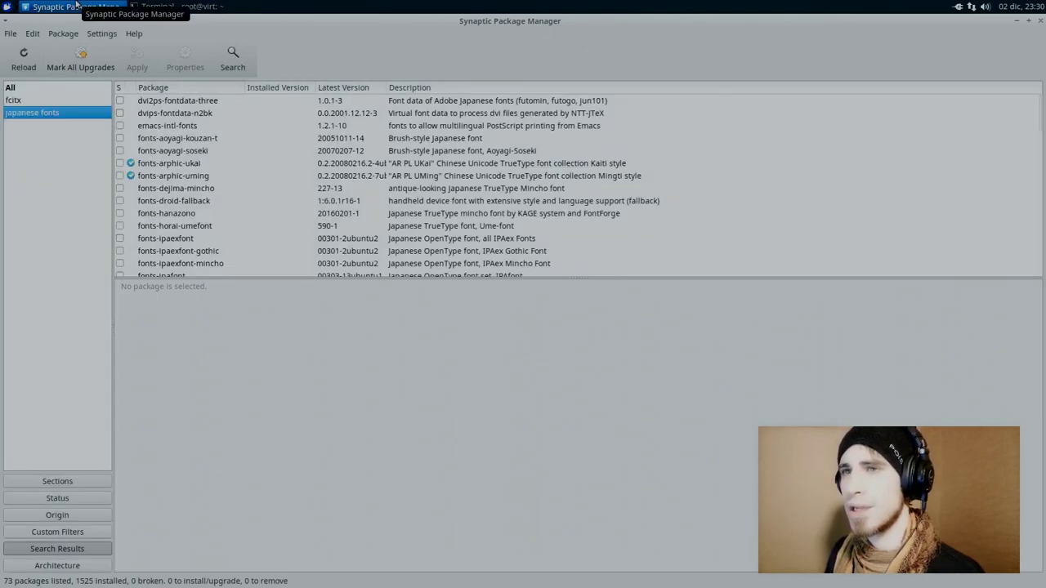
Minimize Synaptic and the Terminal to clear the desktop.
{"action": "left_click", "coordinate": [123, 7]}
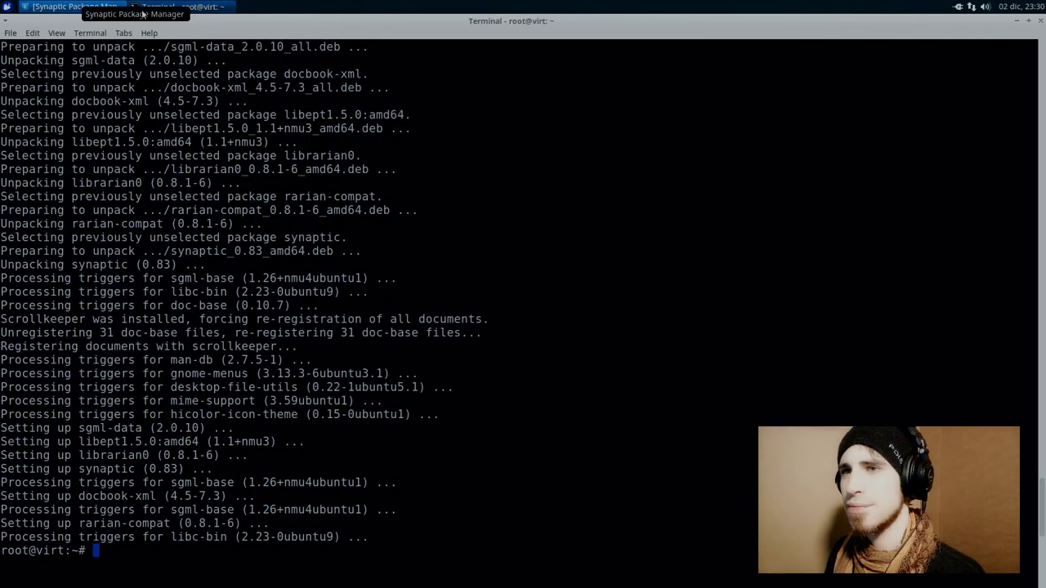
{"action": "left_click", "coordinate": [187, 7]}
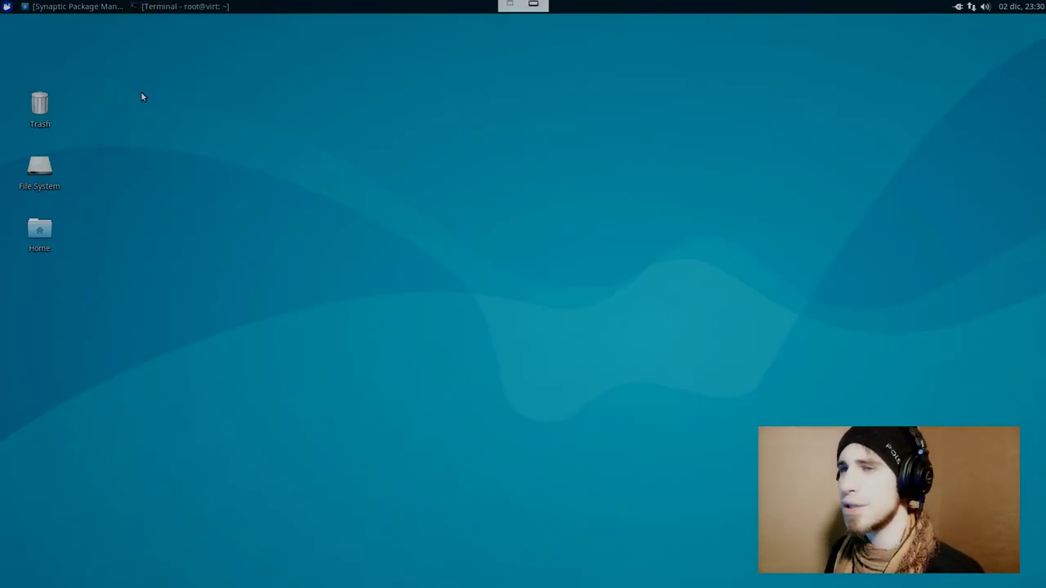
{"action": "left_click", "coordinate": [23, 7]}
Launch Fcitx by searching 'fcit' in the Whisker menu.
{"action": "left_click", "coordinate": [7, 6]}
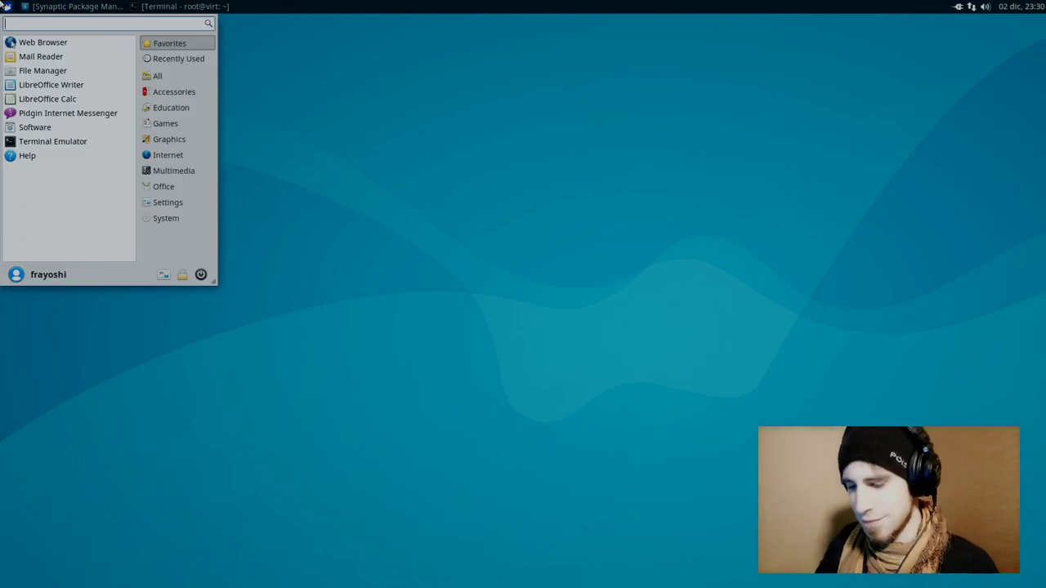
{"action": "type", "text": "fcit"}
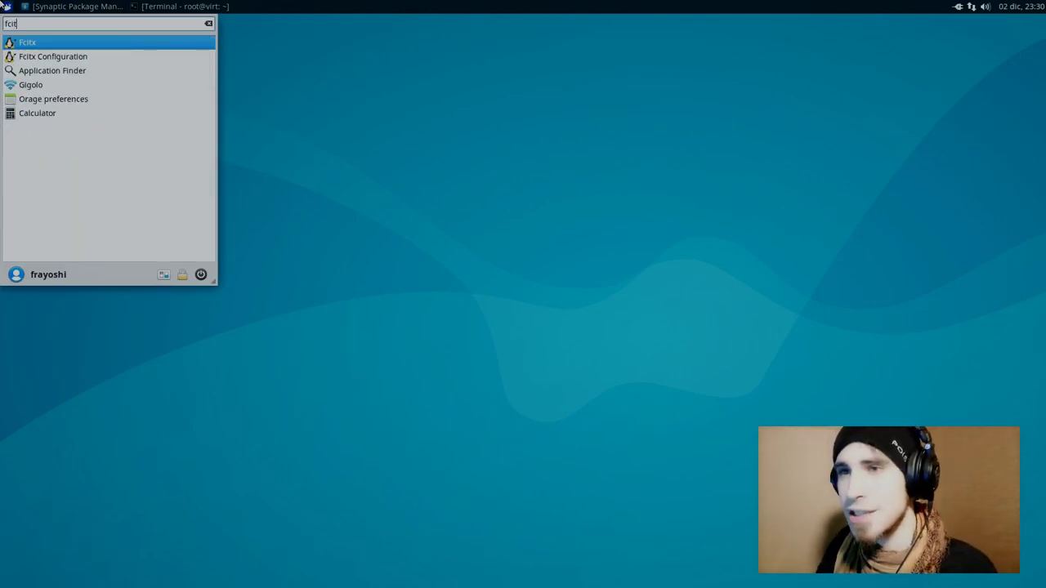
{"action": "key", "text": "Return"}
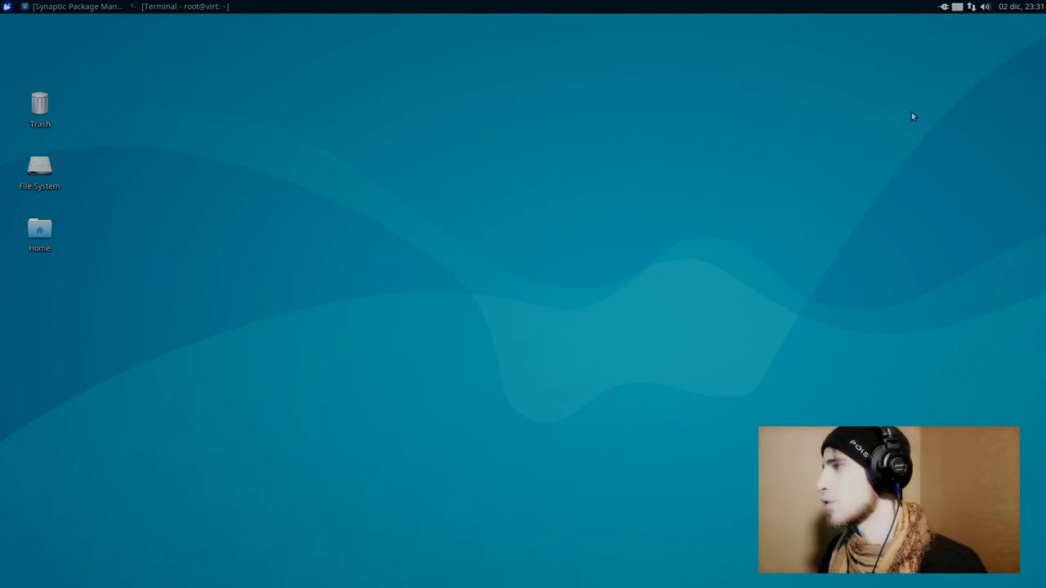
Open Fcitx Configure from the tray icon menu, then close that window.
{"action": "right_click", "coordinate": [957, 6]}
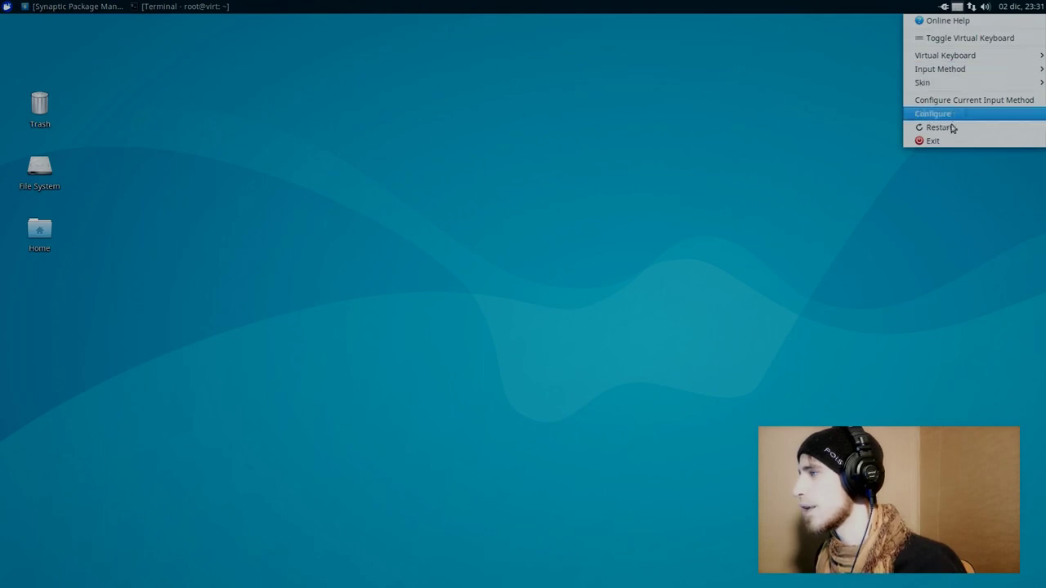
{"action": "left_click", "coordinate": [953, 114]}
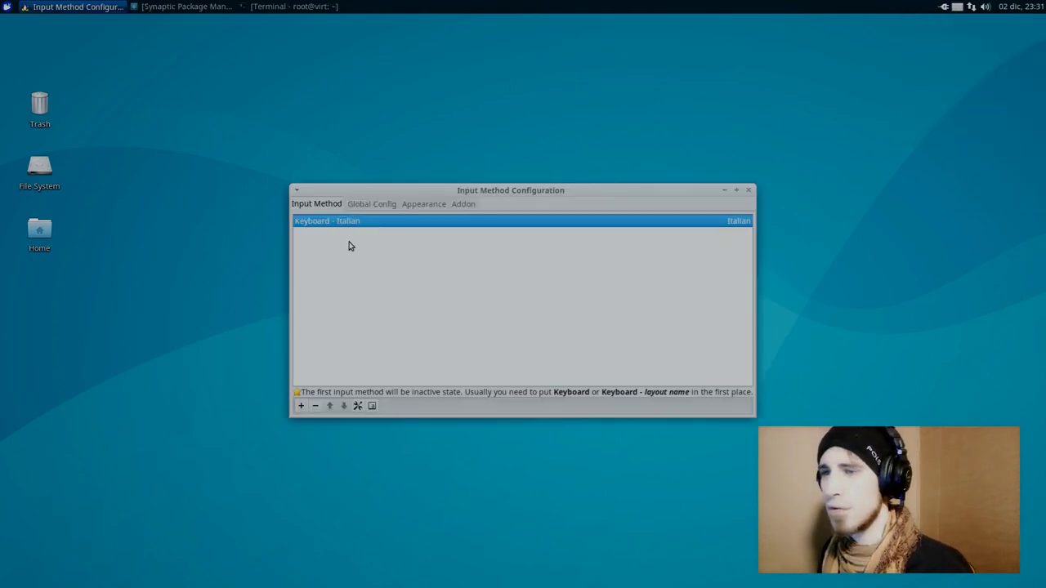
{"action": "left_click", "coordinate": [750, 190]}
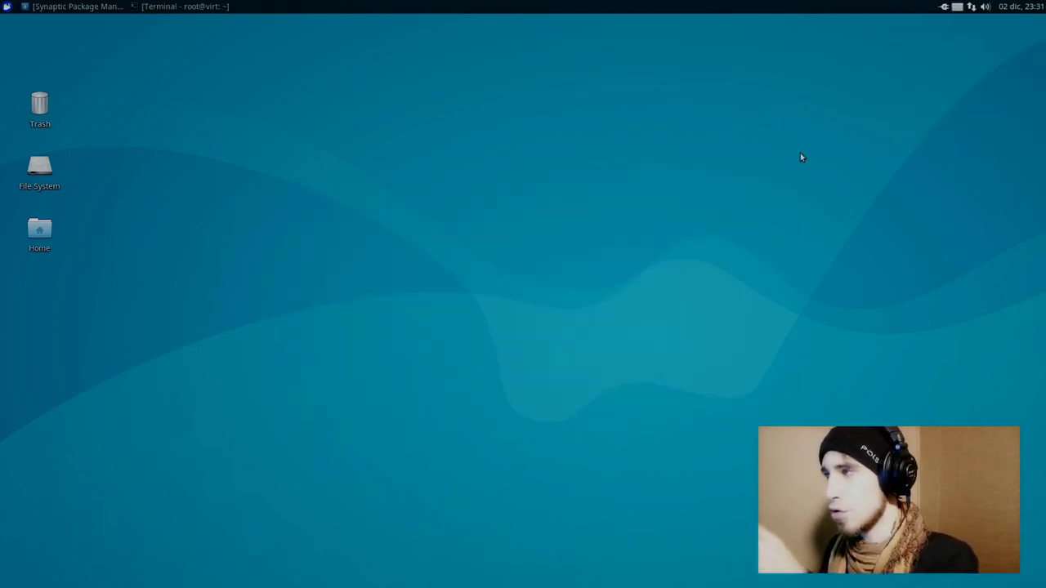
Launch Fcitx Configuration from the Whisker menu and move its window up-left.
{"action": "left_click", "coordinate": [6, 6]}
{"action": "type", "text": "f"}
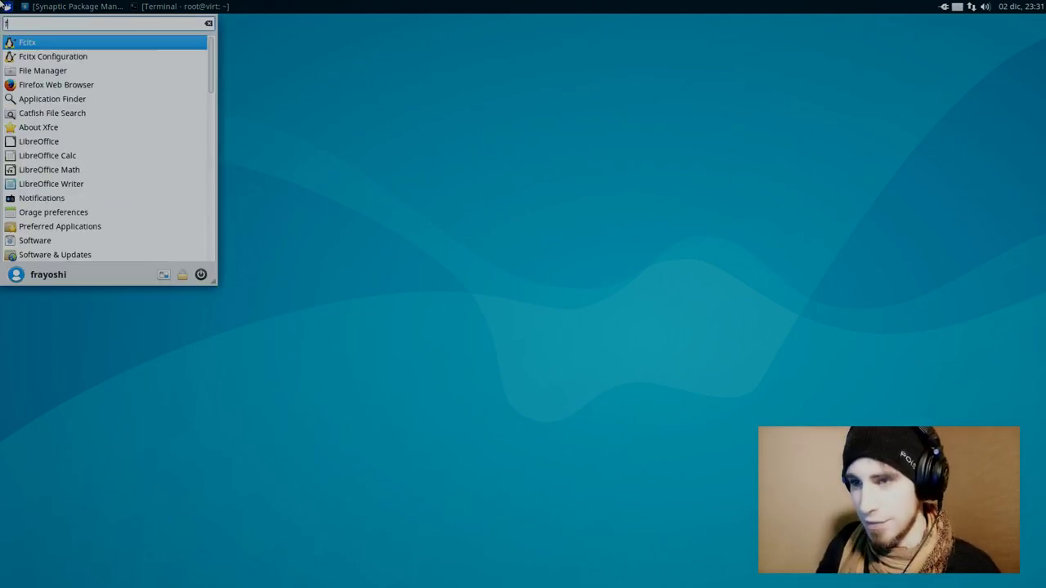
{"action": "type", "text": "c"}
{"action": "key", "text": "Down"}
{"action": "key", "text": "Return"}
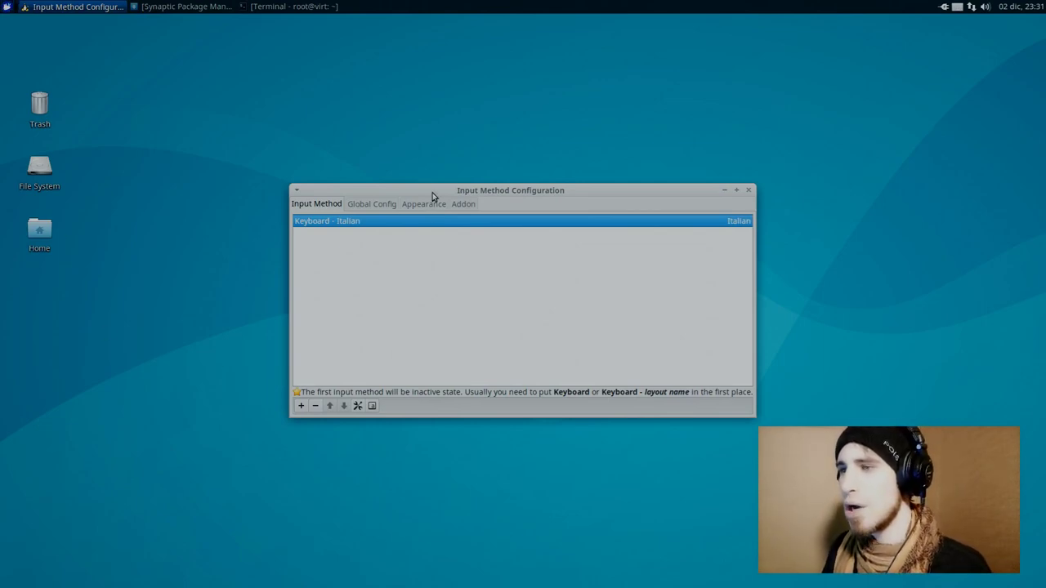
{"action": "left_click_drag", "start_coordinate": [433, 195], "coordinate": [362, 85]}
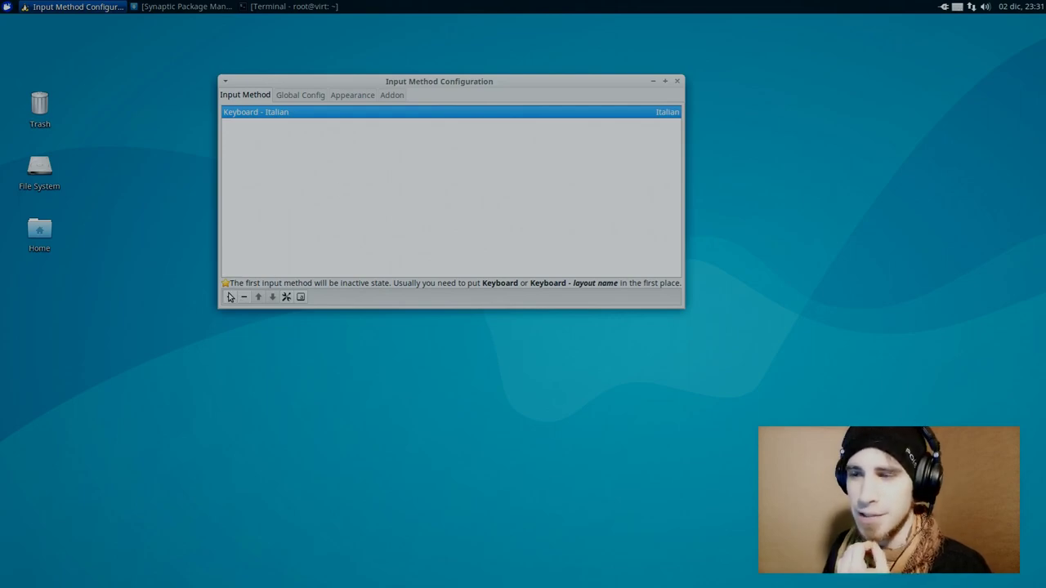
Open the add-input-method list and uncheck 'Only Show Current Language'.
{"action": "left_click", "coordinate": [231, 298]}
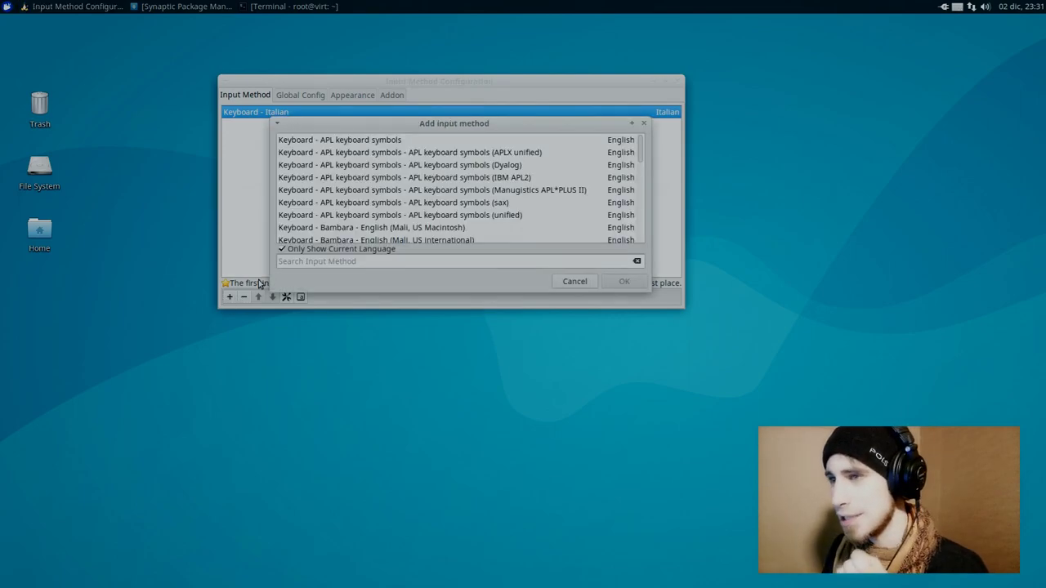
{"action": "scroll", "coordinate": [343, 192], "scroll_direction": "down", "scroll_amount": 1}
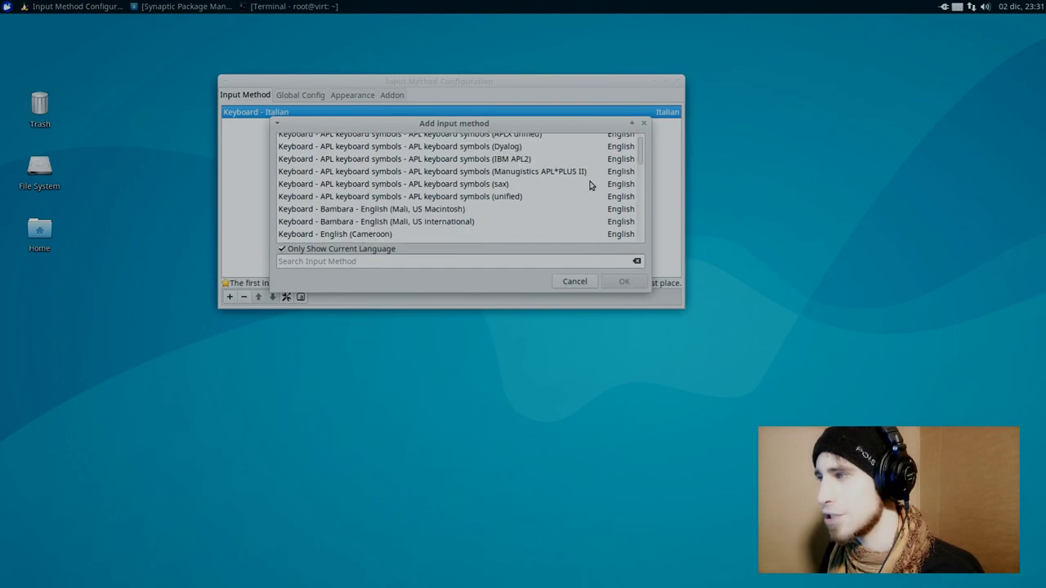
{"action": "scroll", "coordinate": [643, 155], "scroll_direction": "down", "scroll_amount": 1}
{"action": "scroll", "coordinate": [642, 157], "scroll_direction": "down", "scroll_amount": 1}
{"action": "mouse_move", "coordinate": [642, 157]}
{"action": "left_mouse_down"}
{"action": "mouse_move", "coordinate": [639, 223]}
{"action": "mouse_move", "coordinate": [647, 145]}
{"action": "left_mouse_up"}
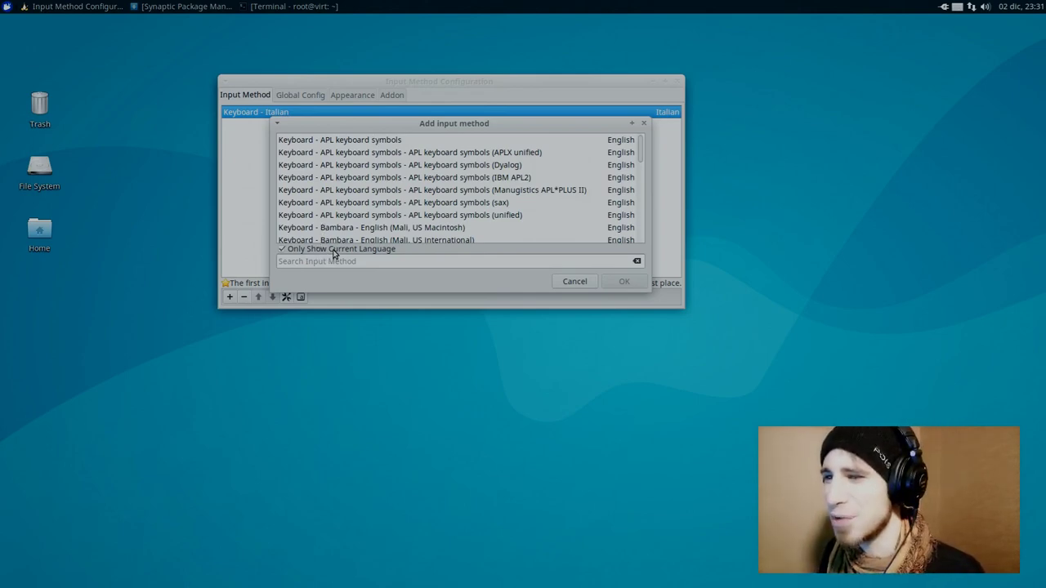
{"action": "left_click", "coordinate": [333, 251]}
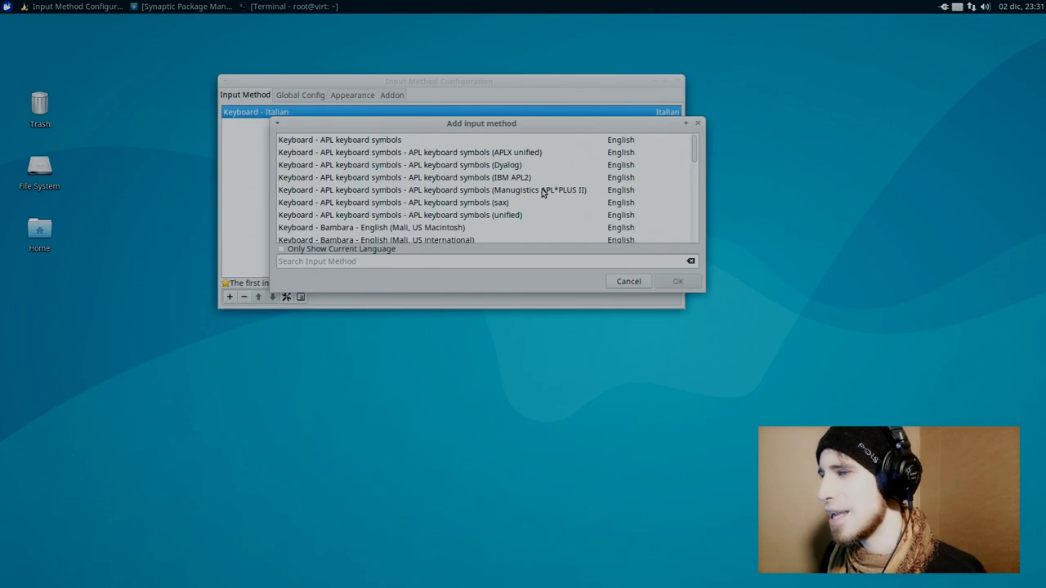
Scroll to Mozc (Japanese), select it and confirm with OK.
{"action": "scroll", "coordinate": [544, 192], "scroll_direction": "down", "scroll_amount": 10}
{"action": "mouse_move", "coordinate": [692, 152]}
{"action": "left_mouse_down"}
{"action": "mouse_move", "coordinate": [695, 172]}
{"action": "mouse_move", "coordinate": [642, 194]}
{"action": "left_mouse_up"}
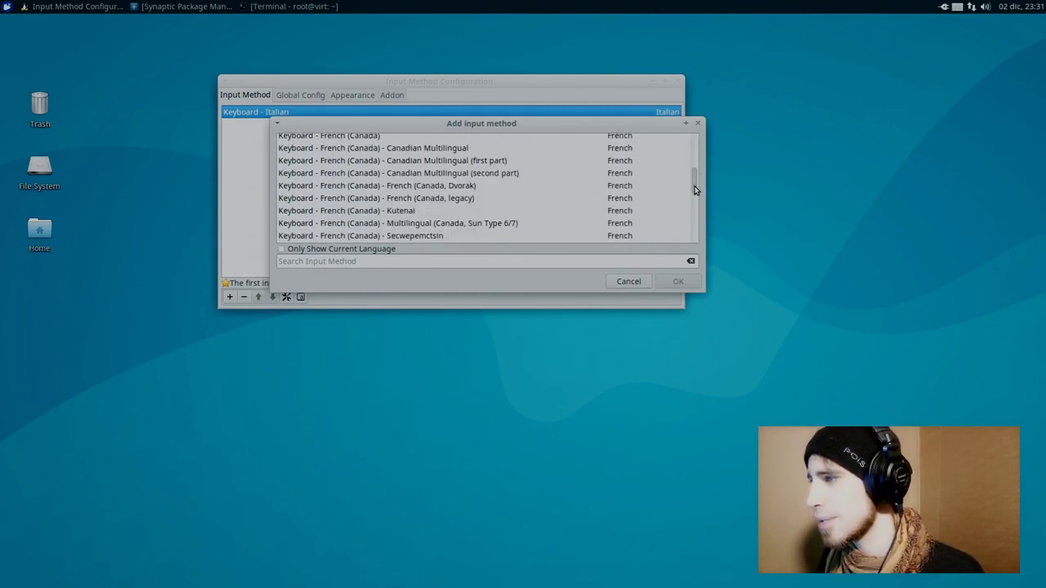
{"action": "scroll", "coordinate": [642, 195], "scroll_direction": "down", "scroll_amount": 5}
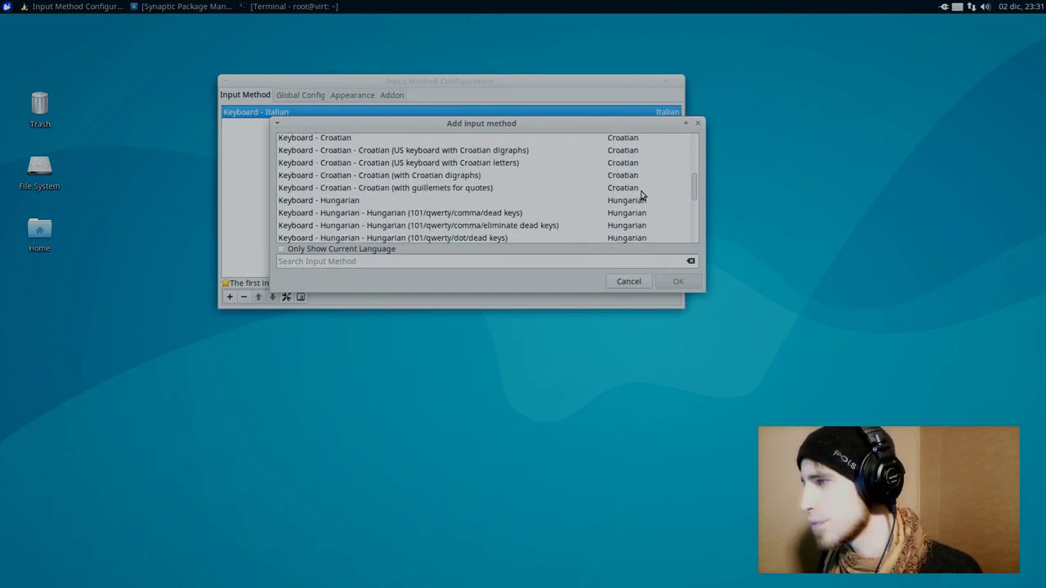
{"action": "scroll", "coordinate": [641, 194], "scroll_direction": "down", "scroll_amount": 5}
{"action": "scroll", "coordinate": [641, 194], "scroll_direction": "down", "scroll_amount": 5}
{"action": "scroll", "coordinate": [634, 192], "scroll_direction": "down", "scroll_amount": 3}
{"action": "scroll", "coordinate": [625, 189], "scroll_direction": "up", "scroll_amount": 2}
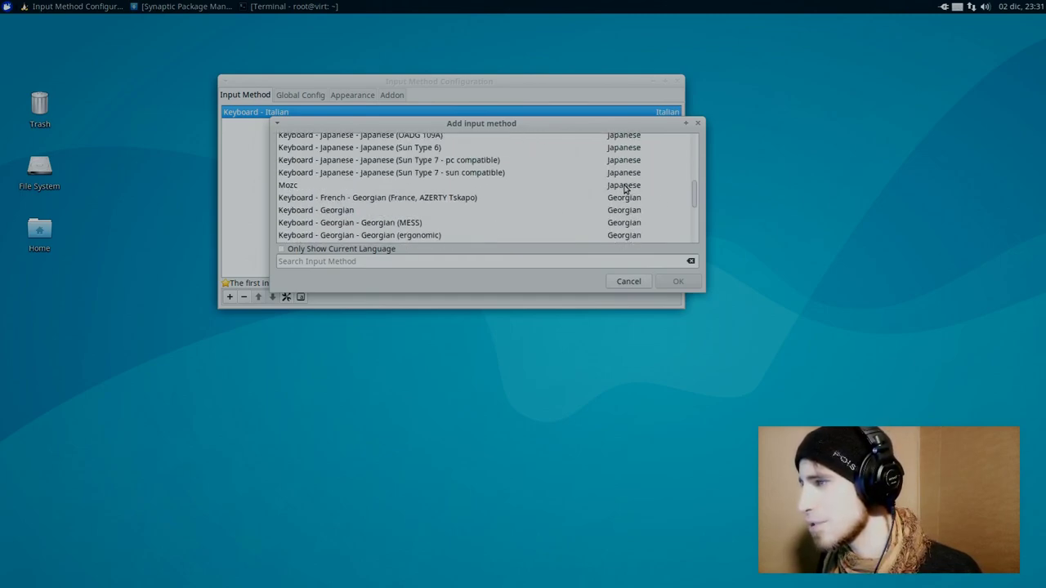
{"action": "left_click", "coordinate": [323, 189]}
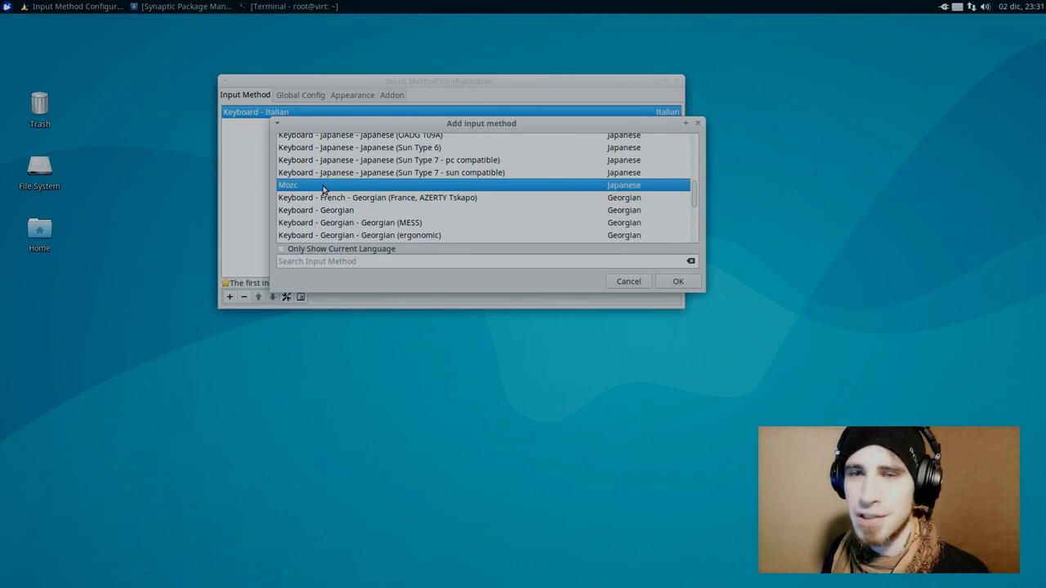
{"action": "left_click", "coordinate": [675, 282]}
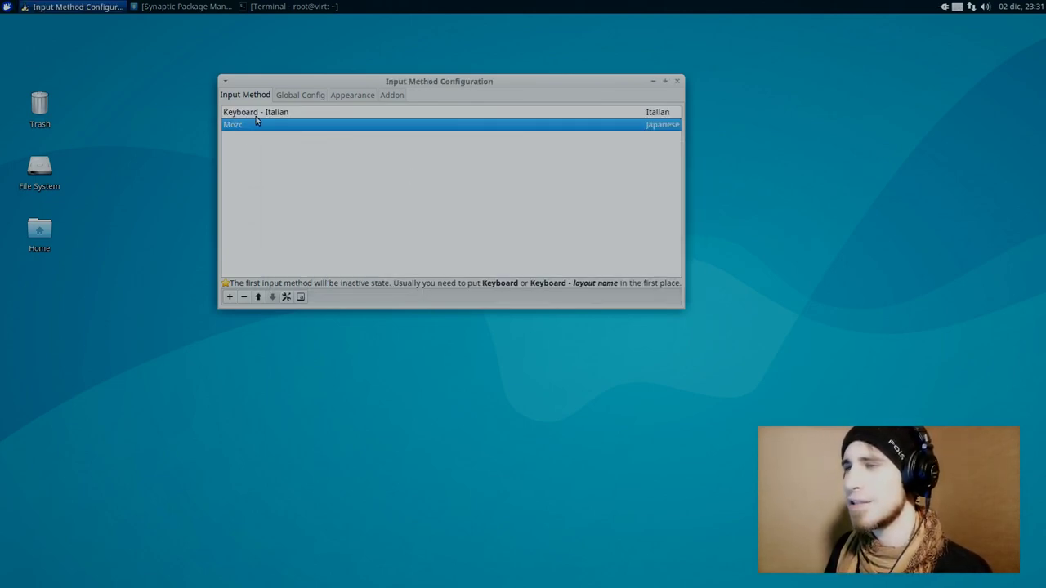
Set Global Config's Trigger Input Method hotkey to Super+Space, then return to the Input Method tab.
{"action": "left_click", "coordinate": [270, 116]}
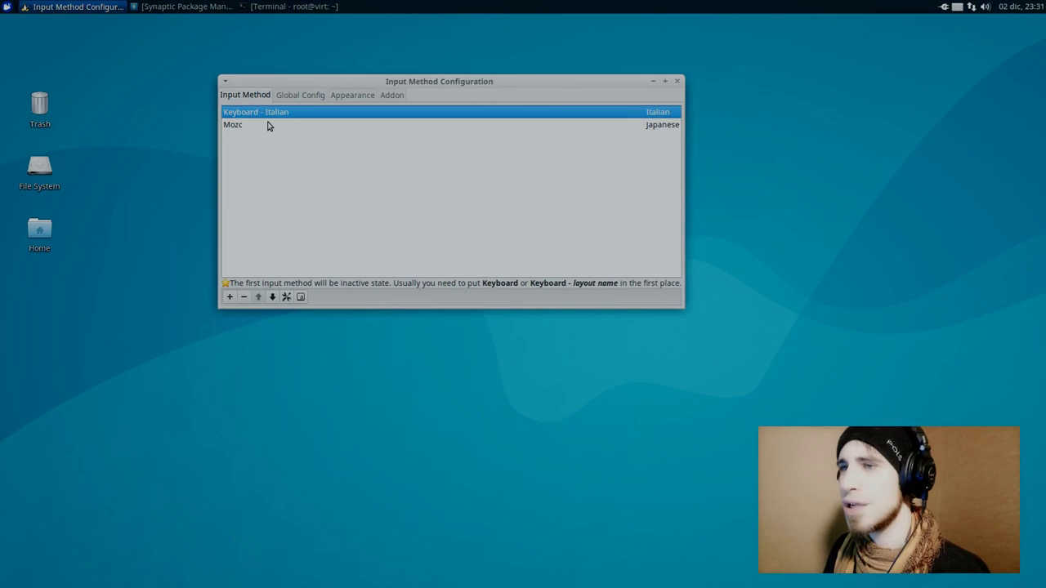
{"action": "left_click", "coordinate": [307, 100]}
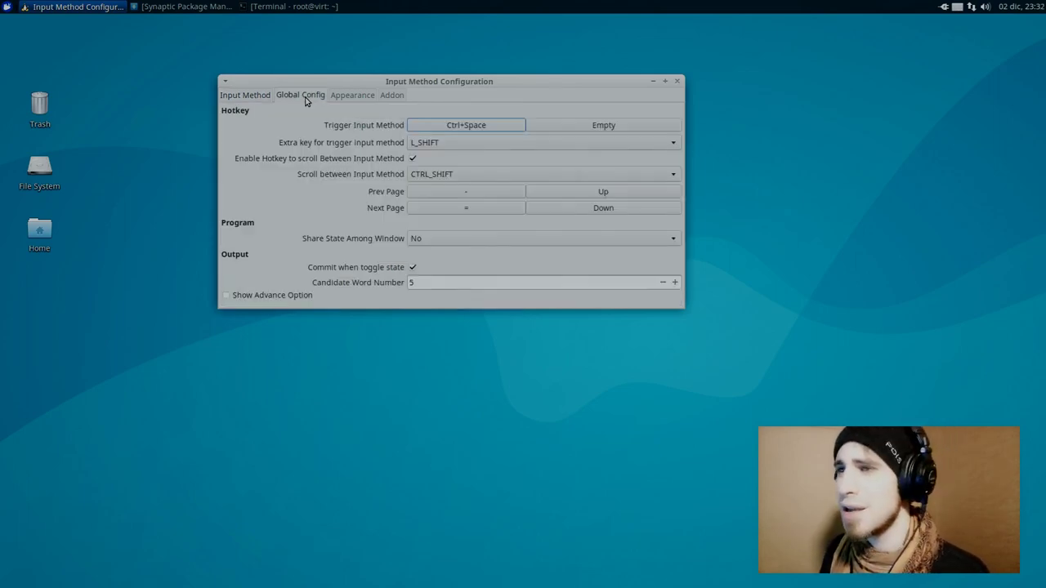
{"action": "left_click", "coordinate": [459, 130]}
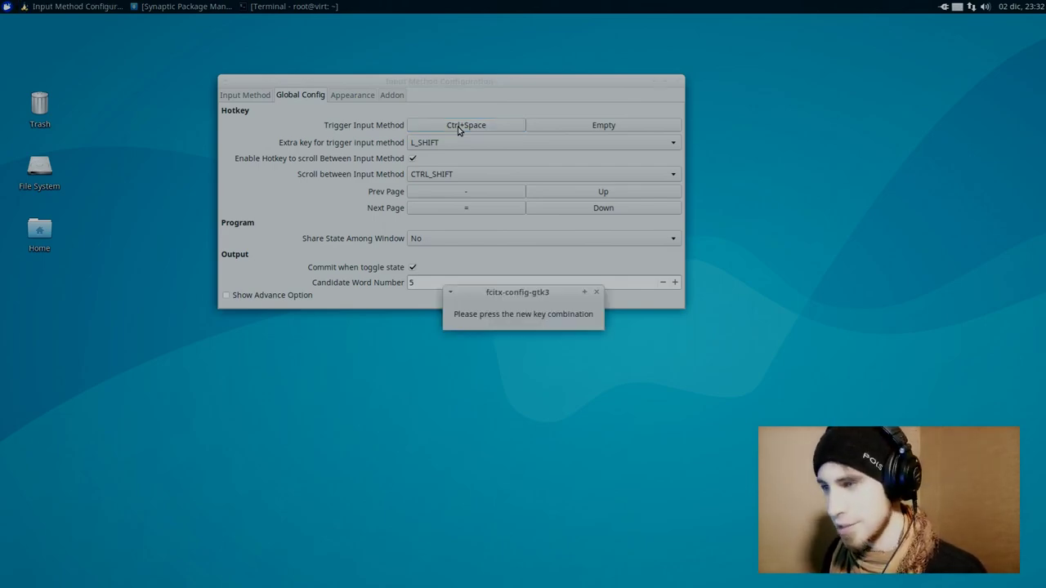
{"action": "key", "text": "super+space"}
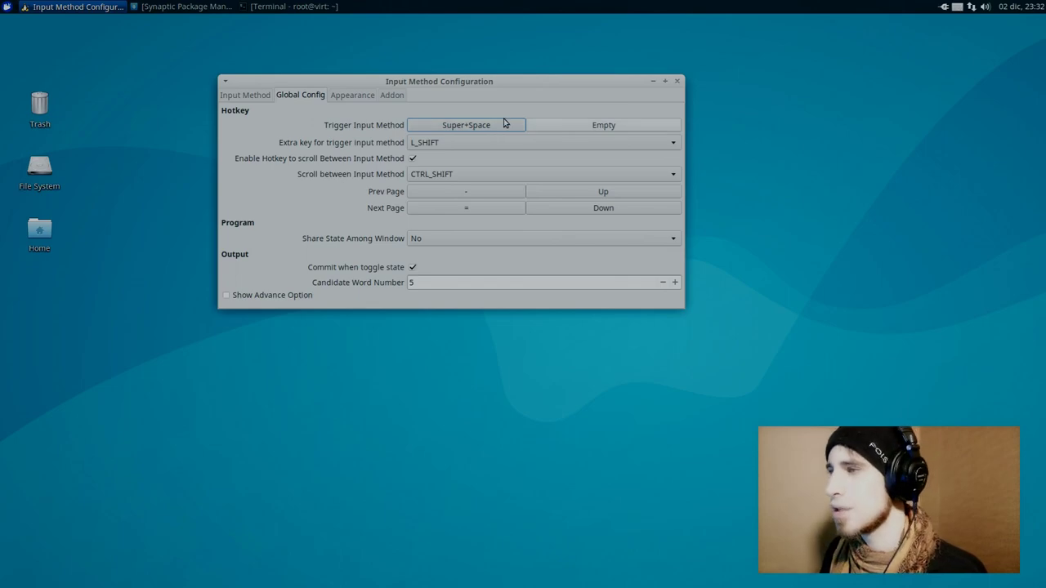
{"action": "left_click", "coordinate": [254, 97]}
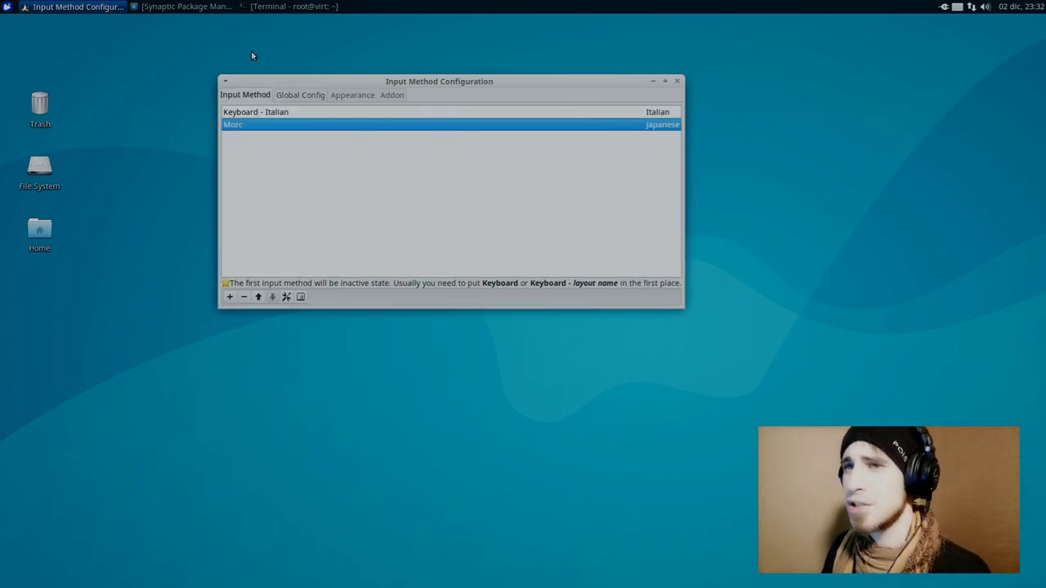
Launch Mousepad from a Whisker menu search for 'mousepa' and start typing 'ni' in the new document.
{"action": "left_click", "coordinate": [6, 6]}
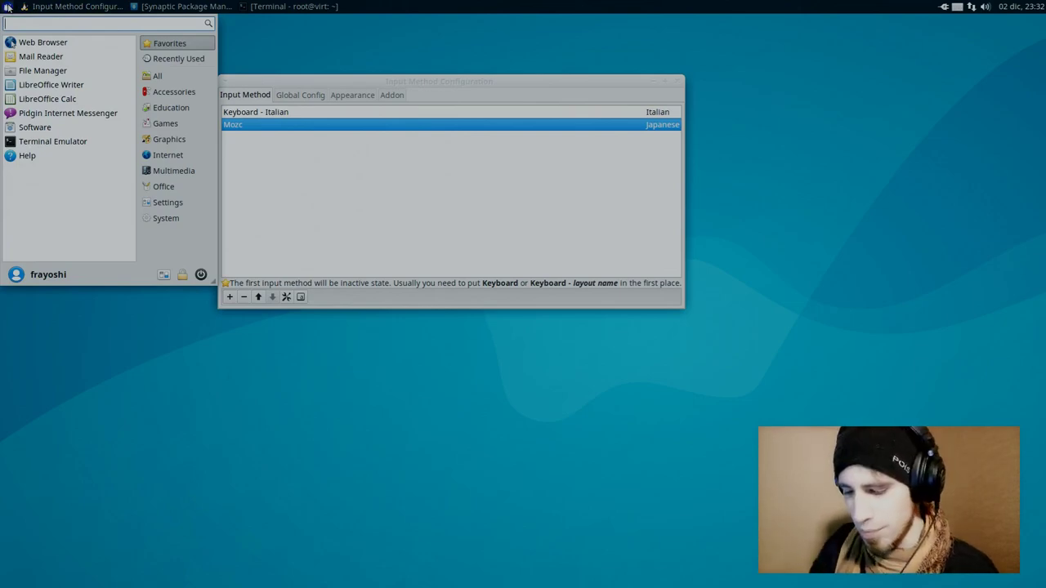
{"action": "type", "text": "mousepa"}
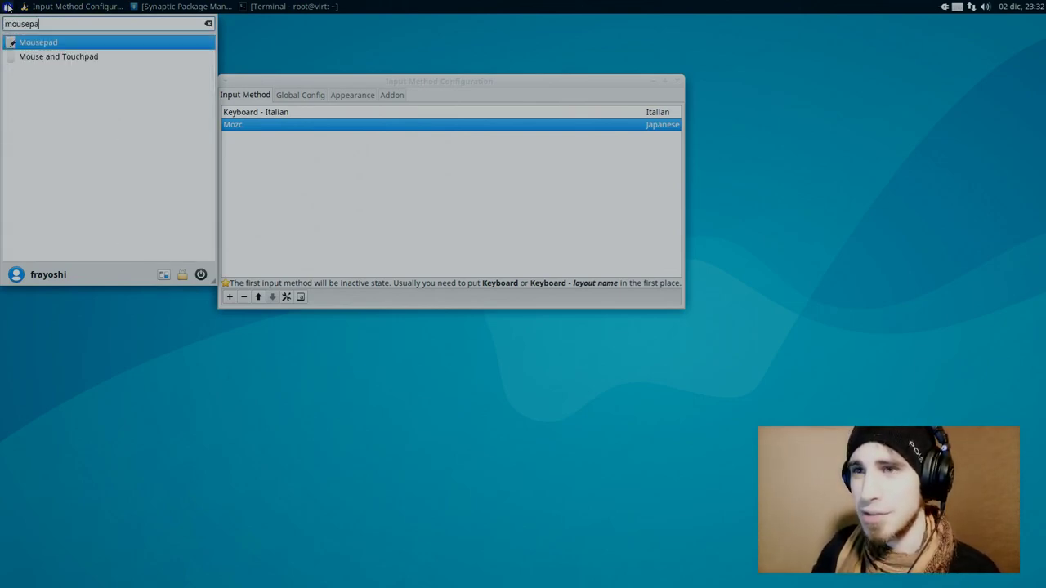
{"action": "key", "text": "Return"}
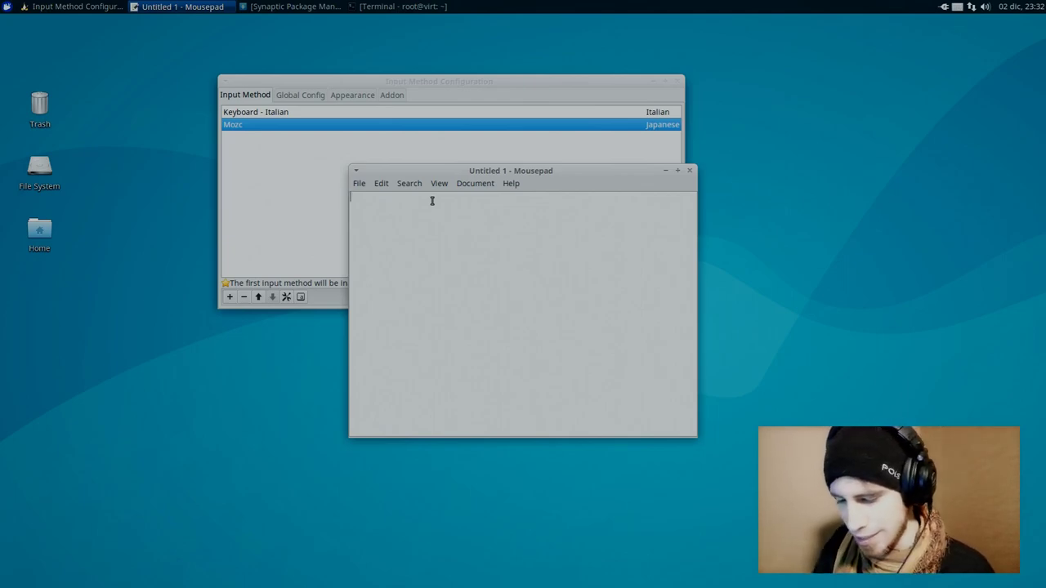
{"action": "type", "text": "nichi"}
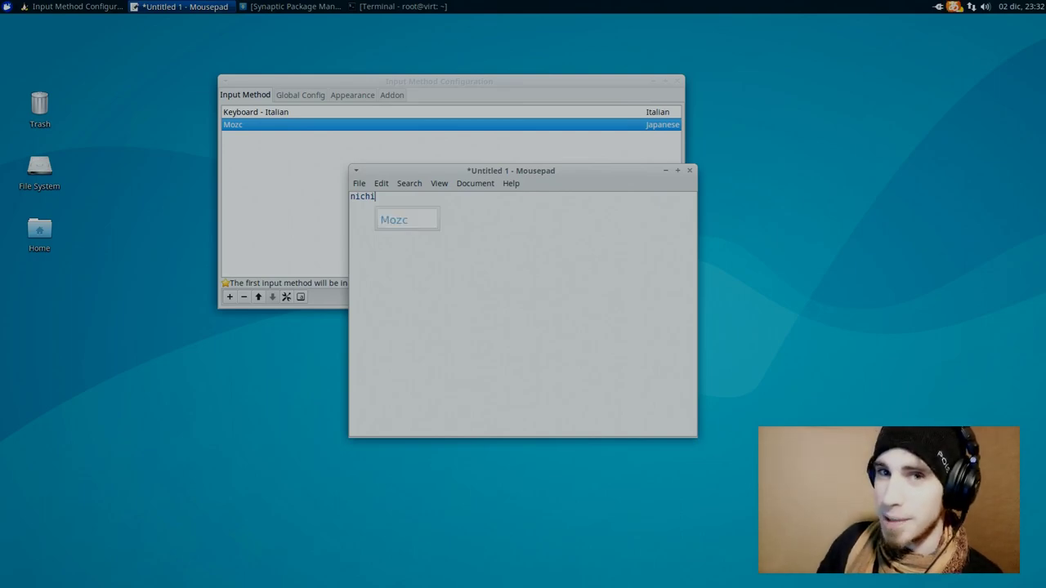
Switch Mozc on, erase the leftover romaji and enter the reading nichiyoubi.
{"action": "key", "text": "ctrl+space"}
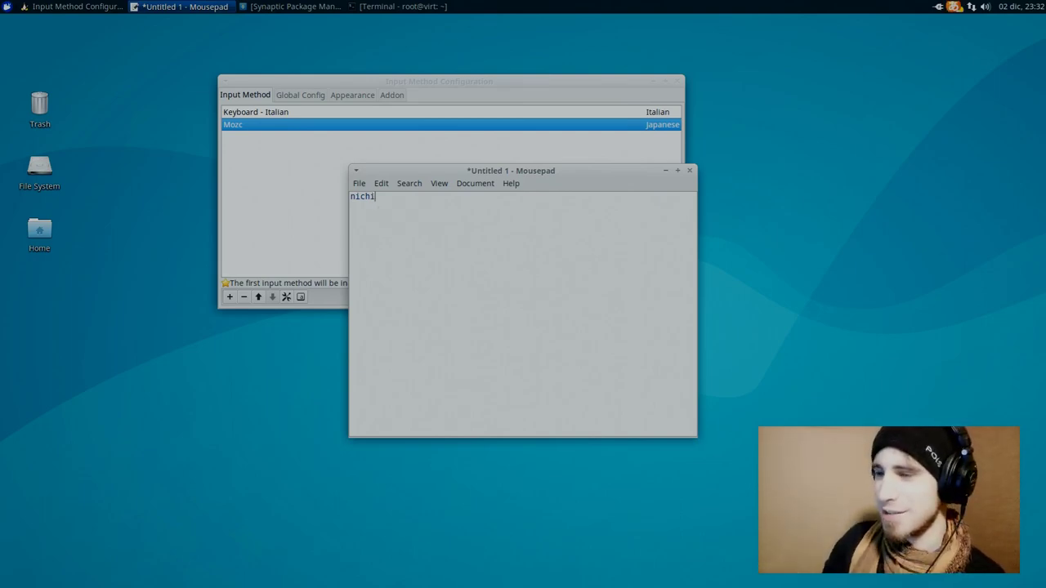
{"action": "key", "text": "BackSpace"}
{"action": "key", "text": "BackSpace"}
{"action": "key", "text": "BackSpace"}
{"action": "type", "text": "nichi"}
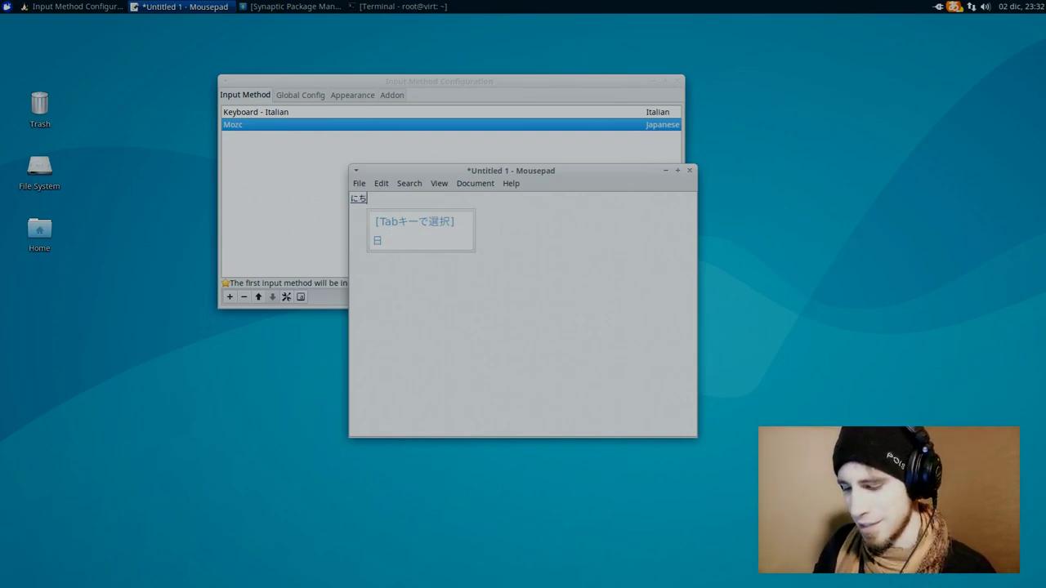
{"action": "type", "text": "youbi"}
{"action": "key", "text": "Return"}
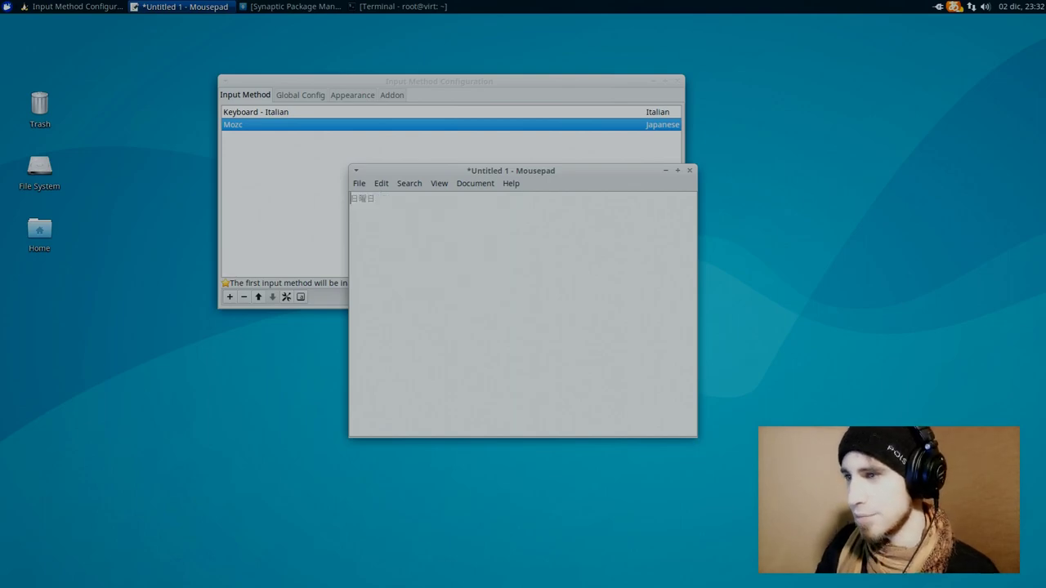
Browse Mozc's kanji, date and romaji candidates, then keep にちようび as hiragana.
{"action": "key", "text": "space"}
{"action": "key", "text": "space"}
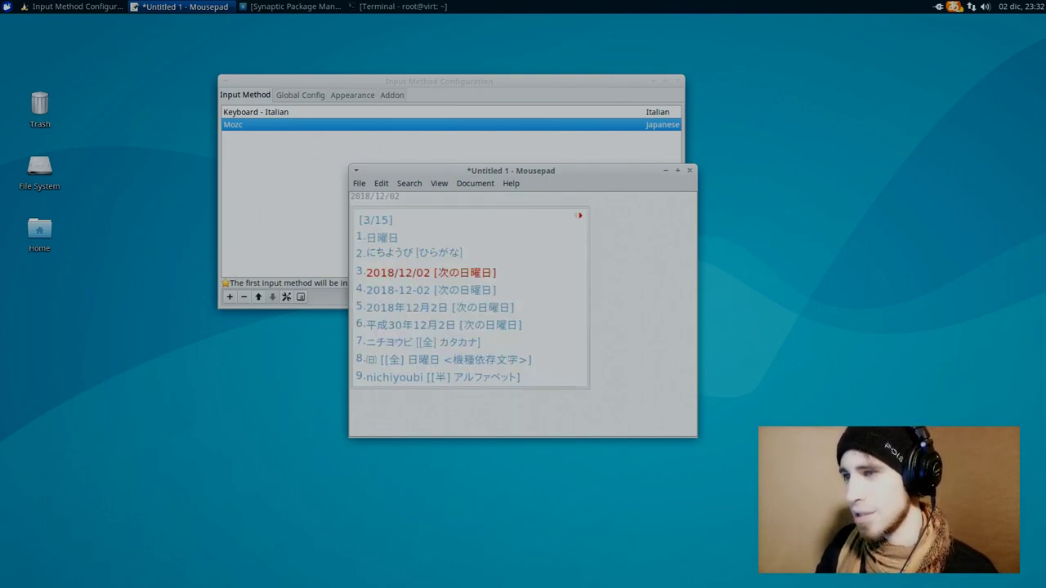
{"action": "key", "text": "space"}
{"action": "key", "text": "space"}
{"action": "key", "text": "space"}
{"action": "key", "text": "Up"}
{"action": "key", "text": "Up"}
{"action": "key", "text": "Up"}
{"action": "key", "text": "Up"}
{"action": "key", "text": "Up"}
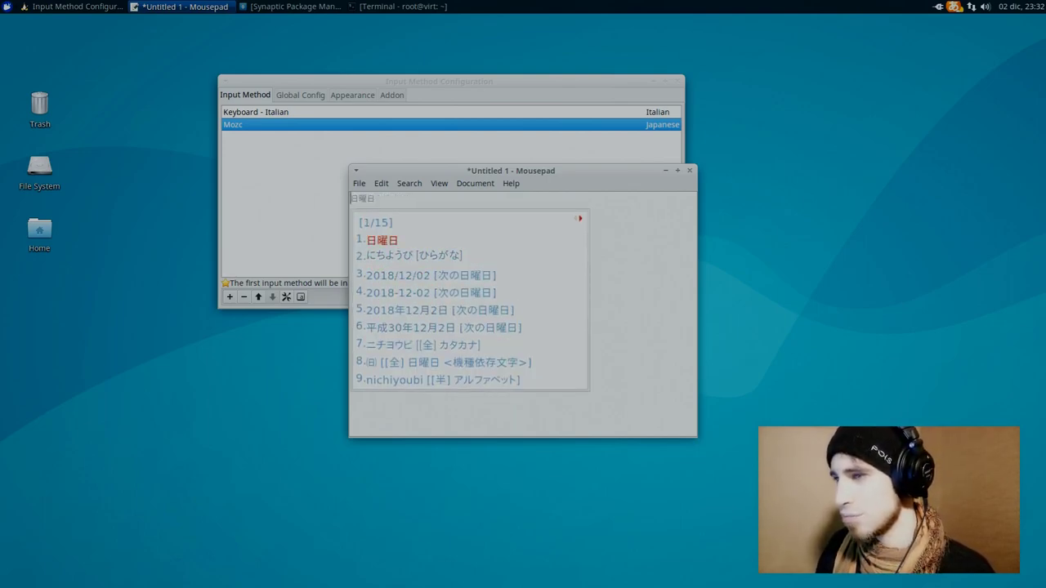
{"action": "key", "text": "Down"}
{"action": "key", "text": "Down"}
{"action": "key", "text": "Down"}
{"action": "key", "text": "Down"}
{"action": "key", "text": "Down"}
{"action": "key", "text": "Down"}
{"action": "key", "text": "Down"}
{"action": "key", "text": "Down"}
{"action": "key", "text": "Down"}
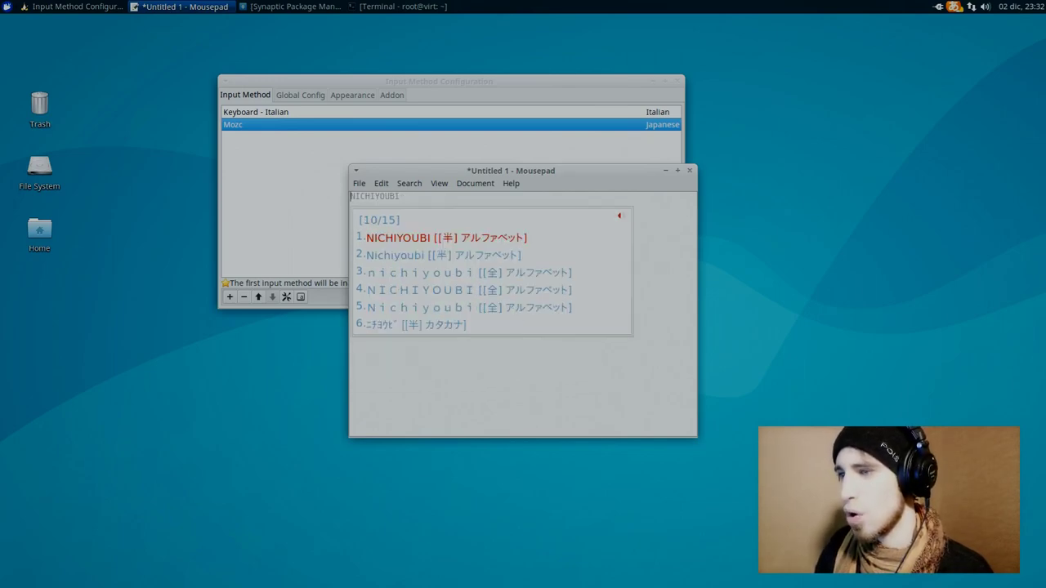
{"action": "key", "text": "Down"}
{"action": "key", "text": "Up"}
{"action": "key", "text": "Up"}
{"action": "key", "text": "Up"}
{"action": "key", "text": "Up"}
{"action": "key", "text": "Up"}
{"action": "key", "text": "Up"}
{"action": "key", "text": "Up"}
{"action": "key", "text": "Up"}
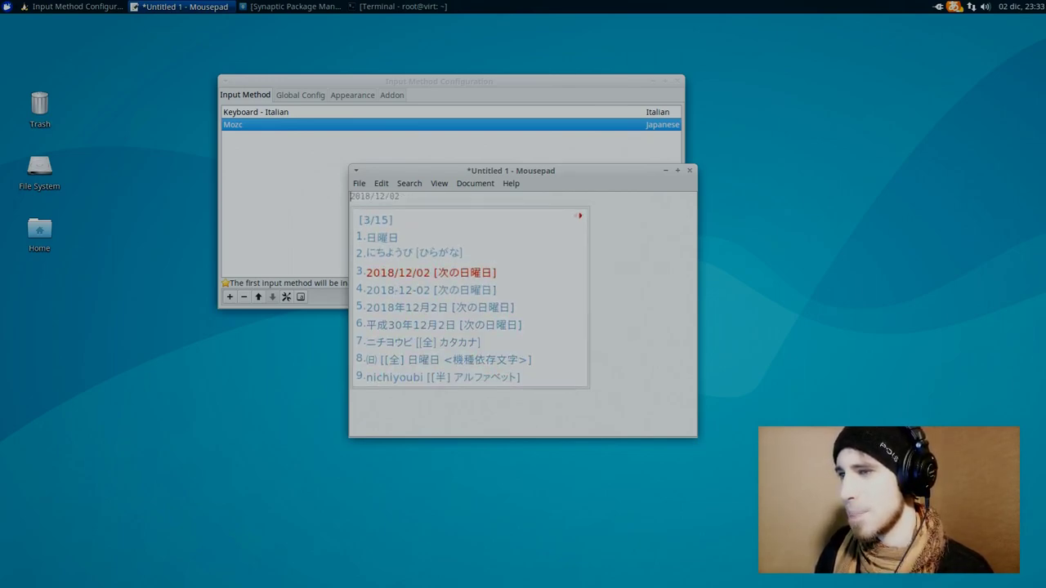
{"action": "key", "text": "Up"}
{"action": "key", "text": "Up"}
{"action": "key", "text": "Up"}
{"action": "key", "text": "Up"}
{"action": "key", "text": "Escape"}
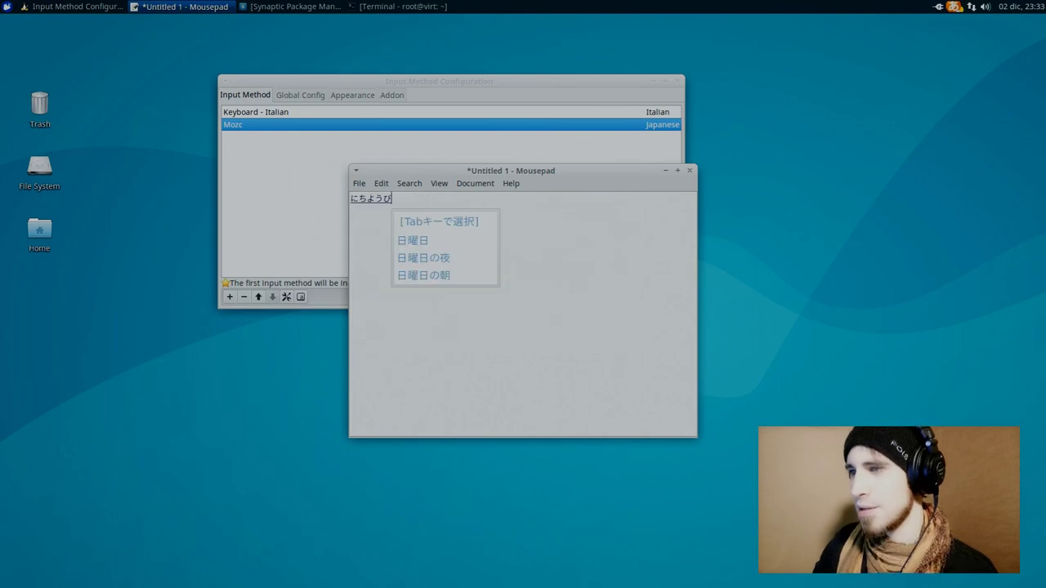
{"action": "key", "text": "Escape"}
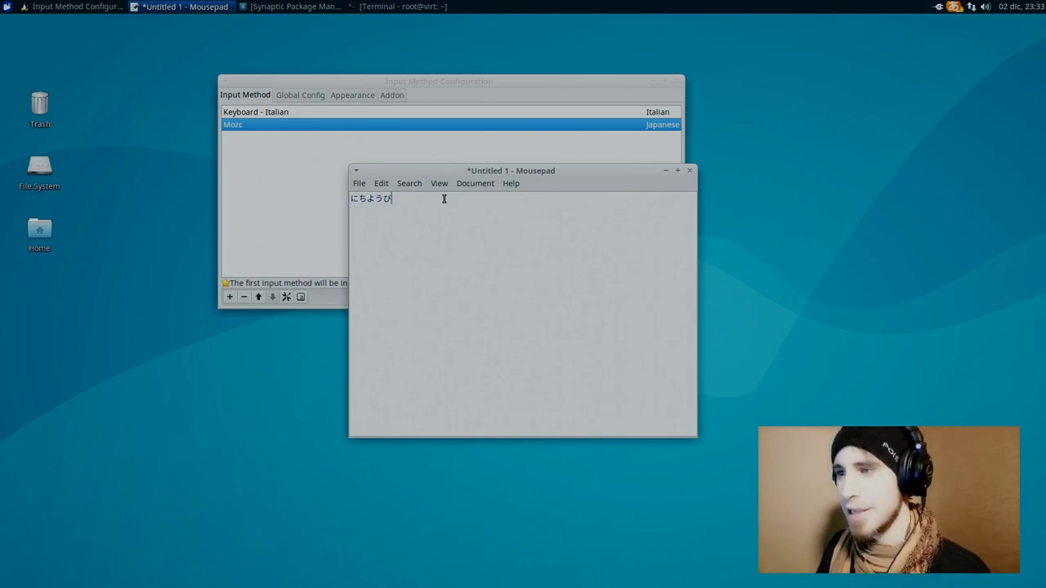
{"action": "left_click_drag", "start_coordinate": [480, 175], "coordinate": [335, 237]}
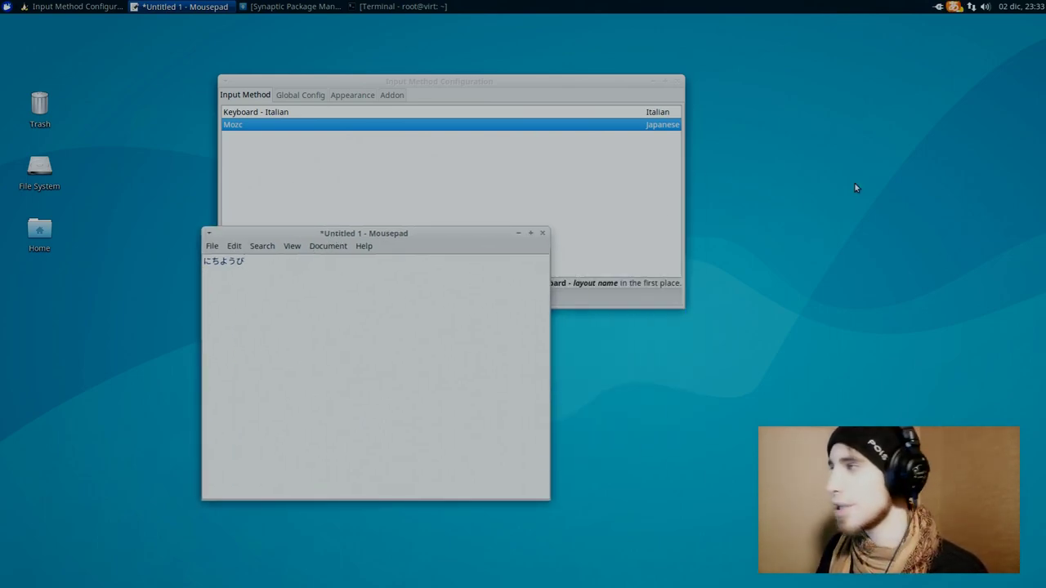
Select Mozc as the current input method in the fcitx tray menu, then refocus the Mousepad text.
{"action": "left_click", "coordinate": [961, 7]}
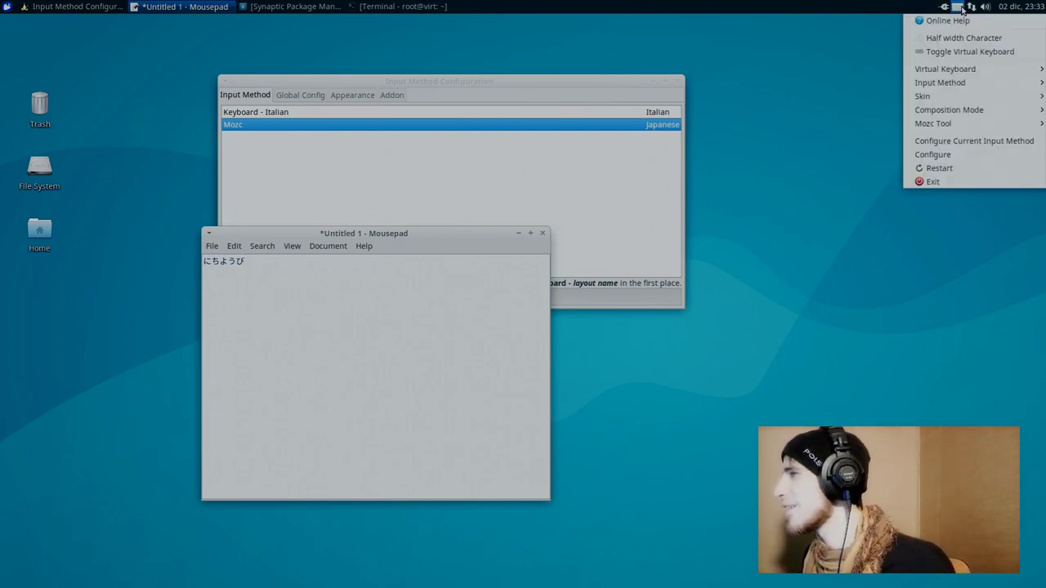
{"action": "left_click", "coordinate": [961, 7]}
{"action": "left_click", "coordinate": [958, 7]}
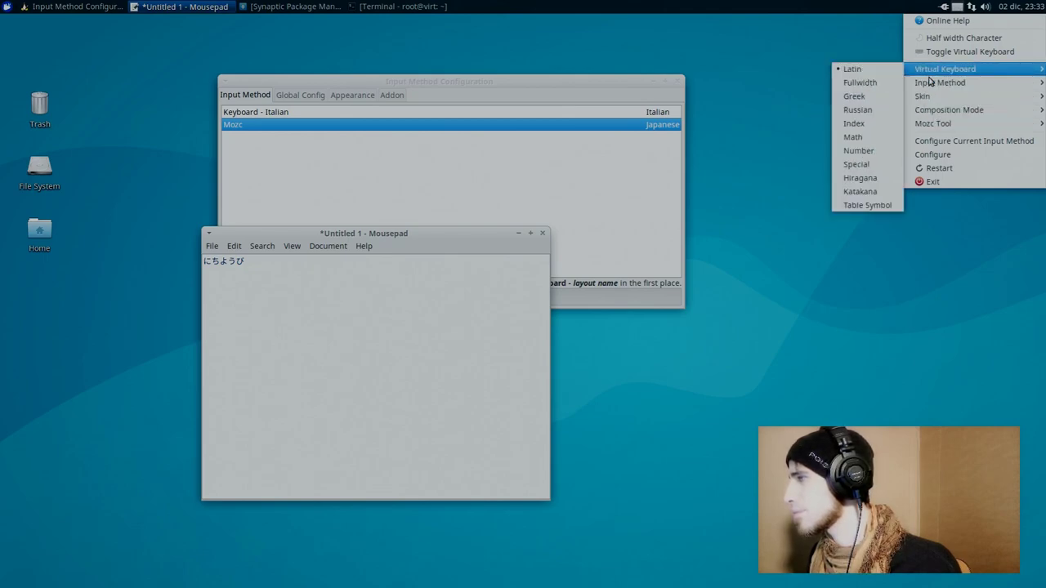
{"action": "mouse_move", "coordinate": [940, 83]}
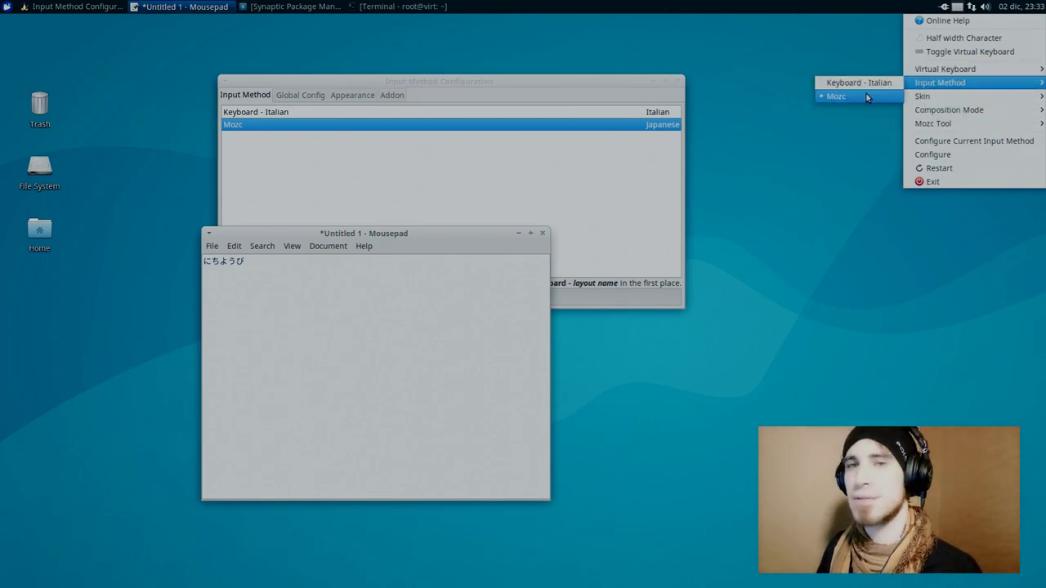
{"action": "left_click", "coordinate": [797, 29]}
{"action": "left_click", "coordinate": [308, 304]}
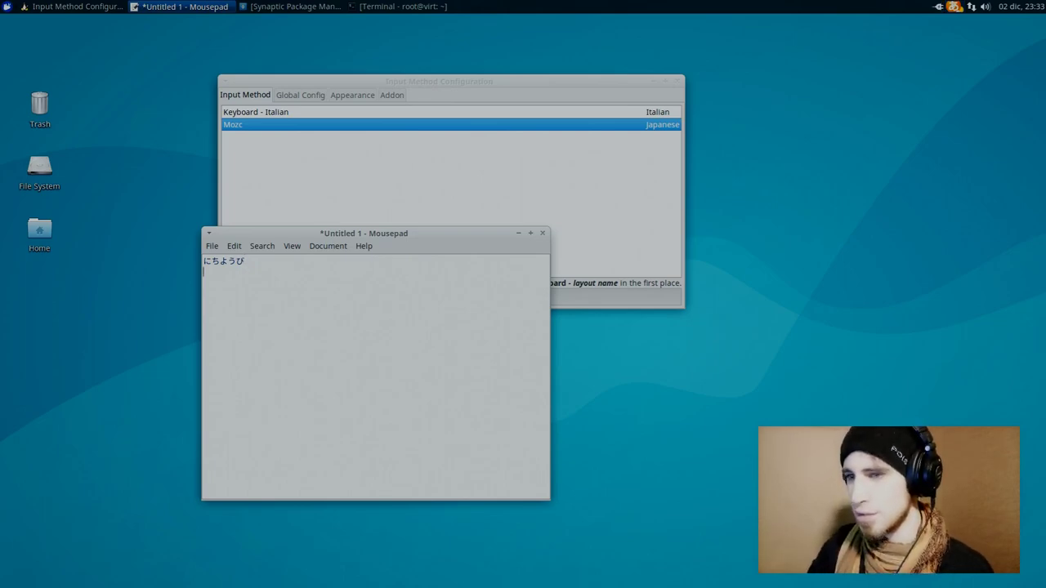
Convert the reading nihongo through Mozc candidates and commit 日本語 on the second line.
{"action": "type", "text": "niho"}
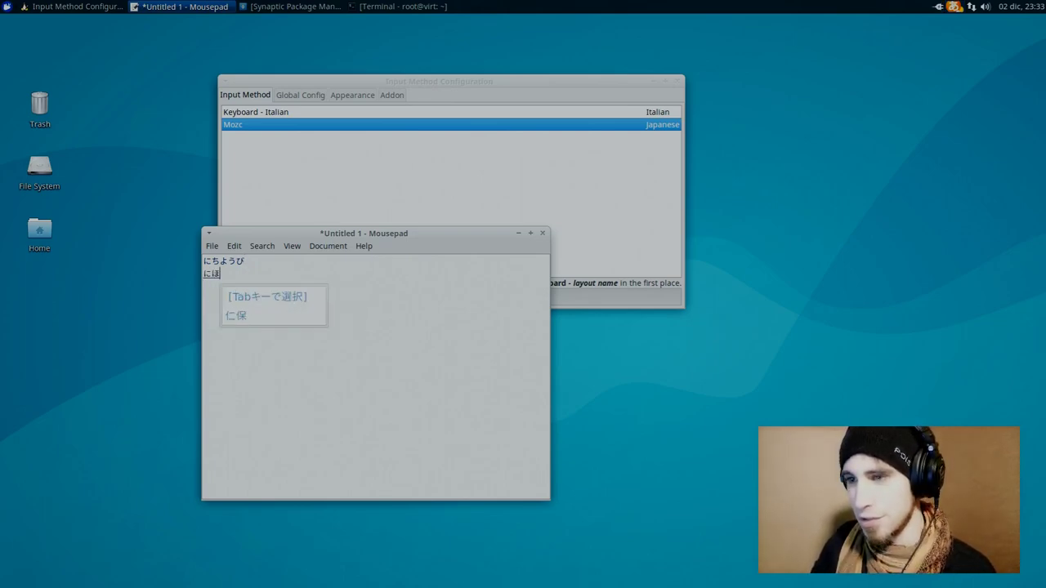
{"action": "type", "text": "ngo"}
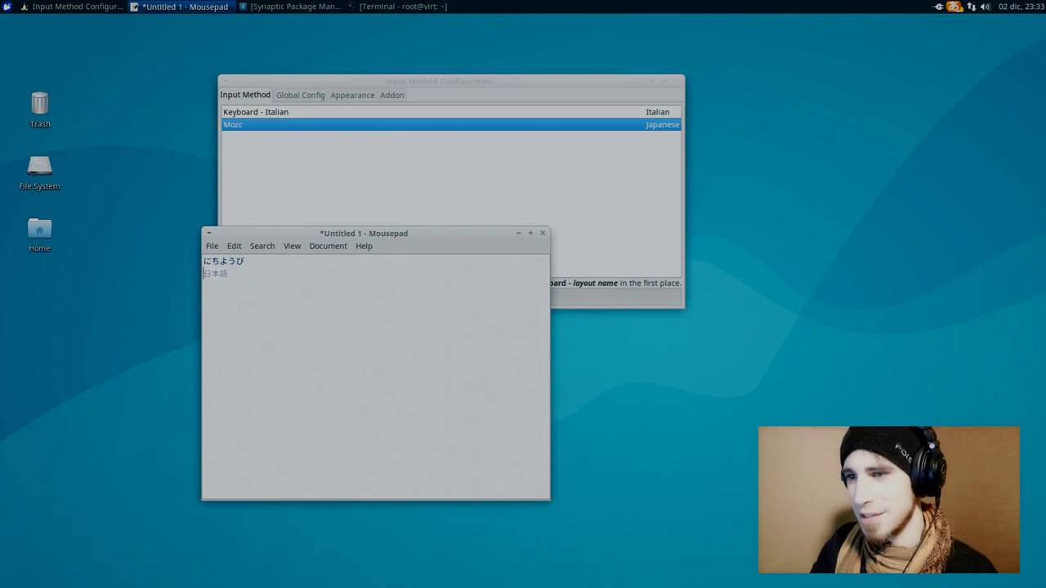
{"action": "key", "text": "space"}
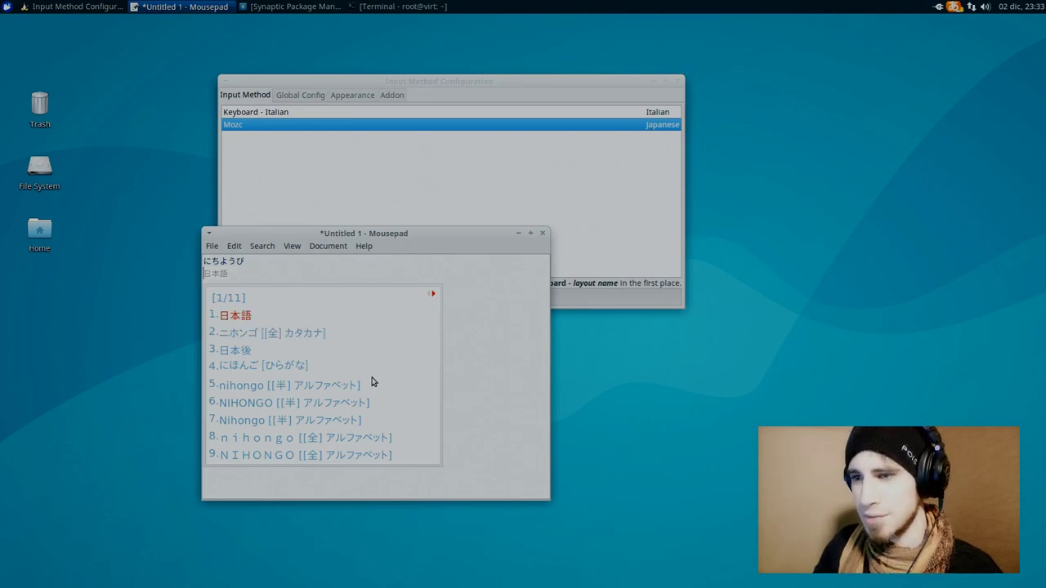
{"action": "key", "text": "Return"}
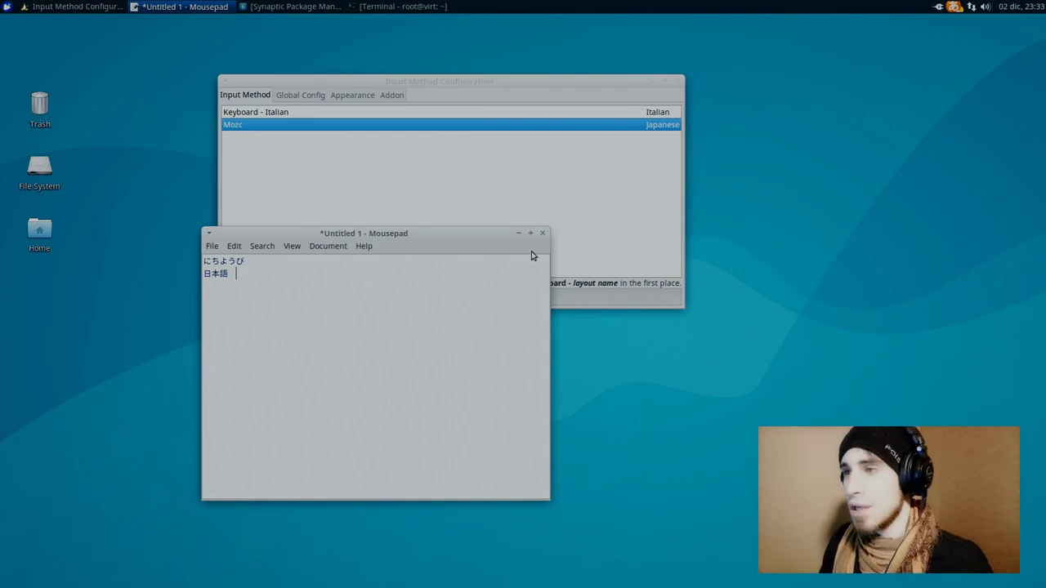
Shift Mousepad left and open the fcitx tray menu to reach the Mozc Tool submenu.
{"action": "left_click_drag", "start_coordinate": [426, 244], "coordinate": [306, 249]}
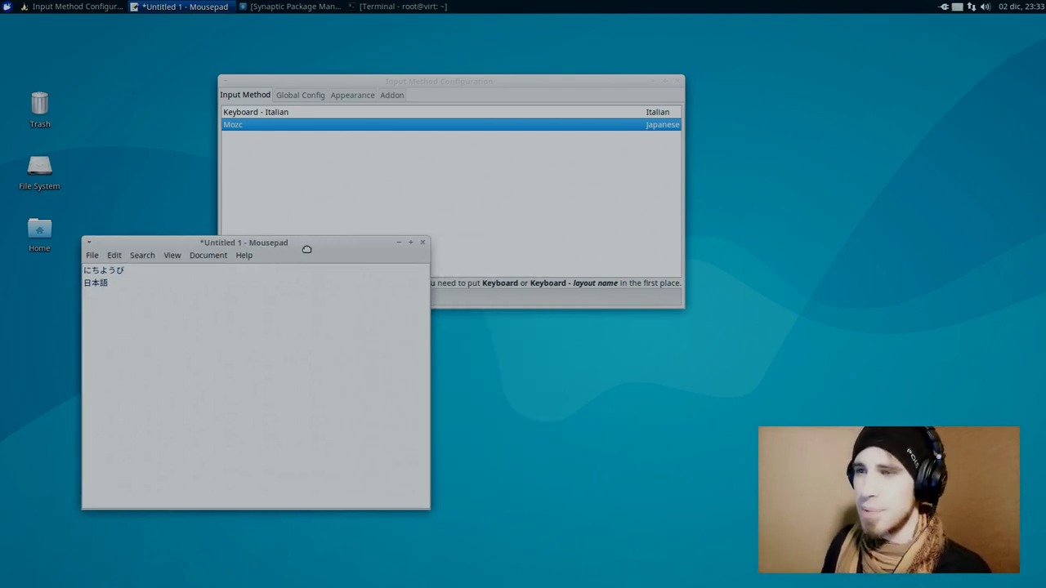
{"action": "right_click", "coordinate": [953, 7]}
{"action": "left_click", "coordinate": [956, 9]}
{"action": "mouse_move", "coordinate": [933, 123]}
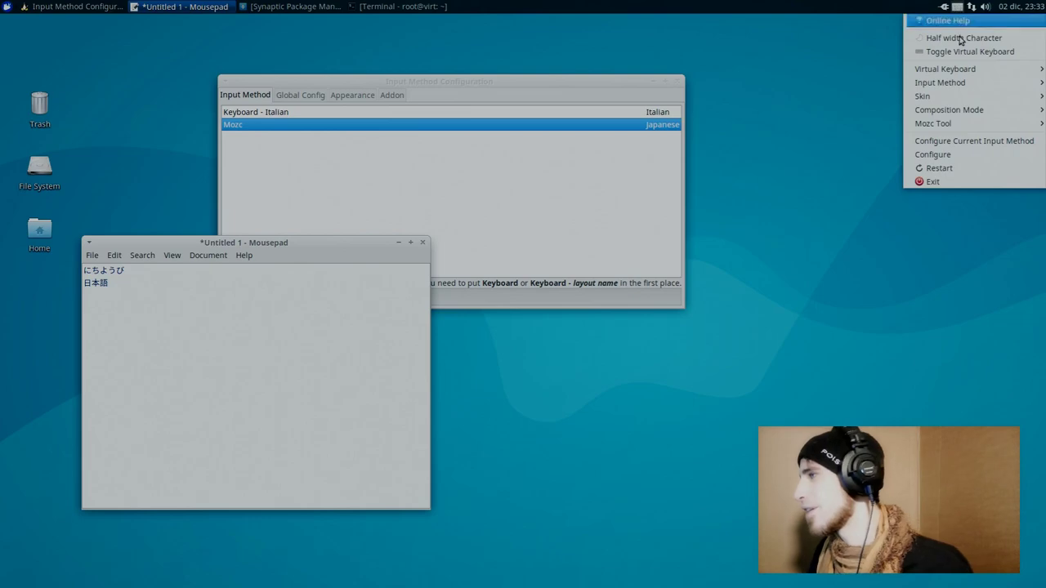